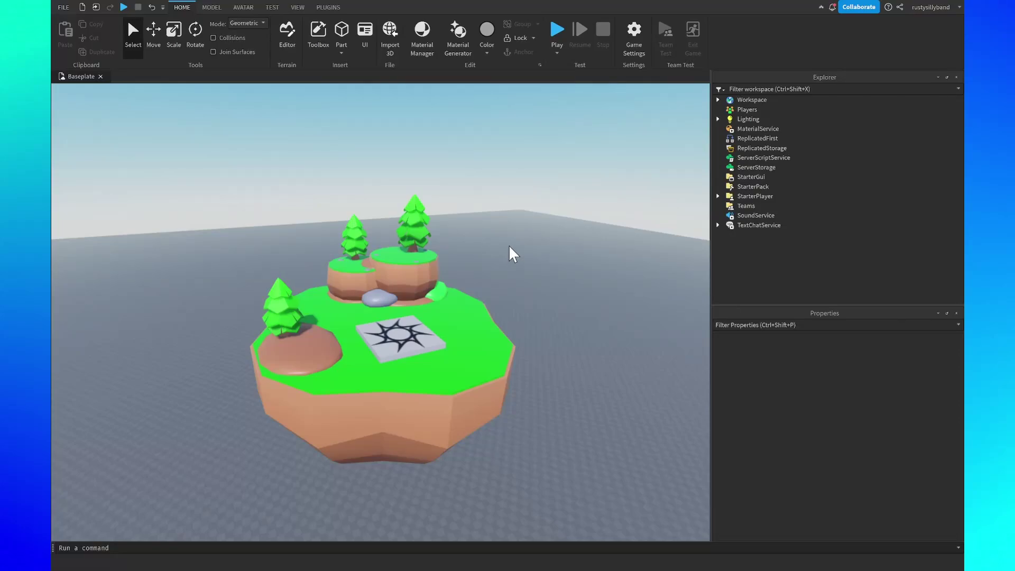
scroll(509, 246, "down", 2)
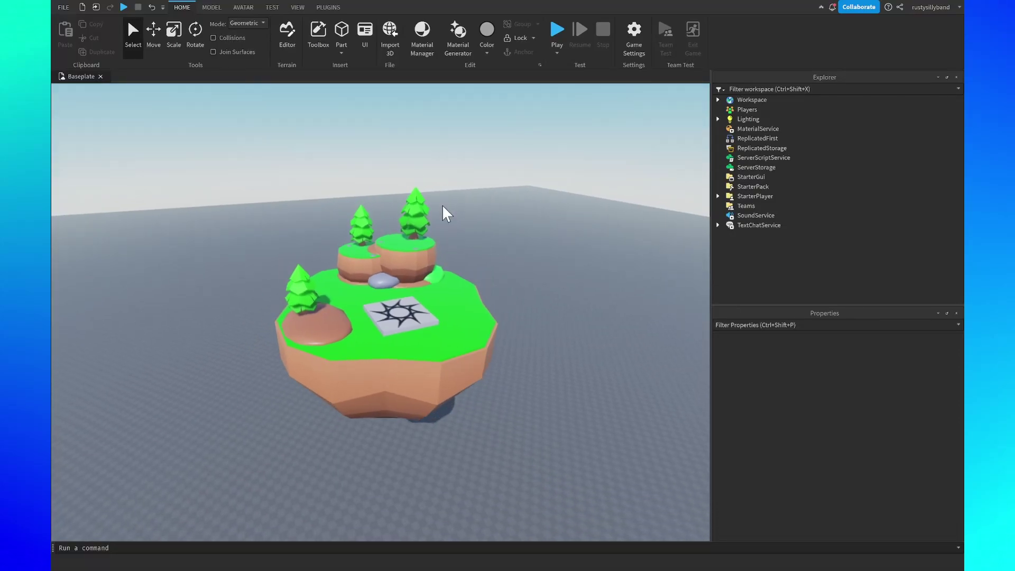
scroll(548, 283, "up", 3)
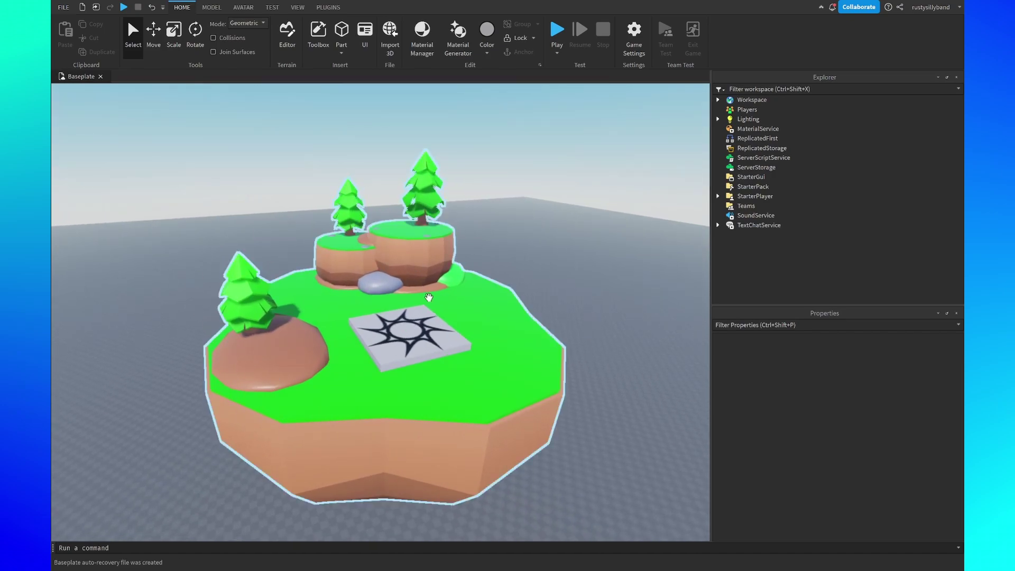
key("s")
right_click_drag(572, 326, 603, 330)
key("w")
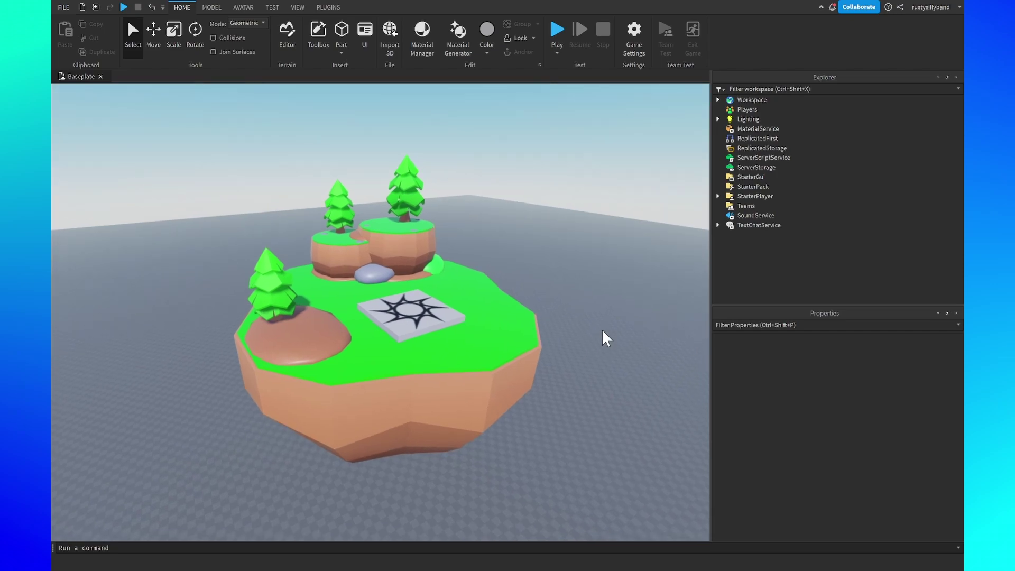
scroll(588, 242, "up", 5)
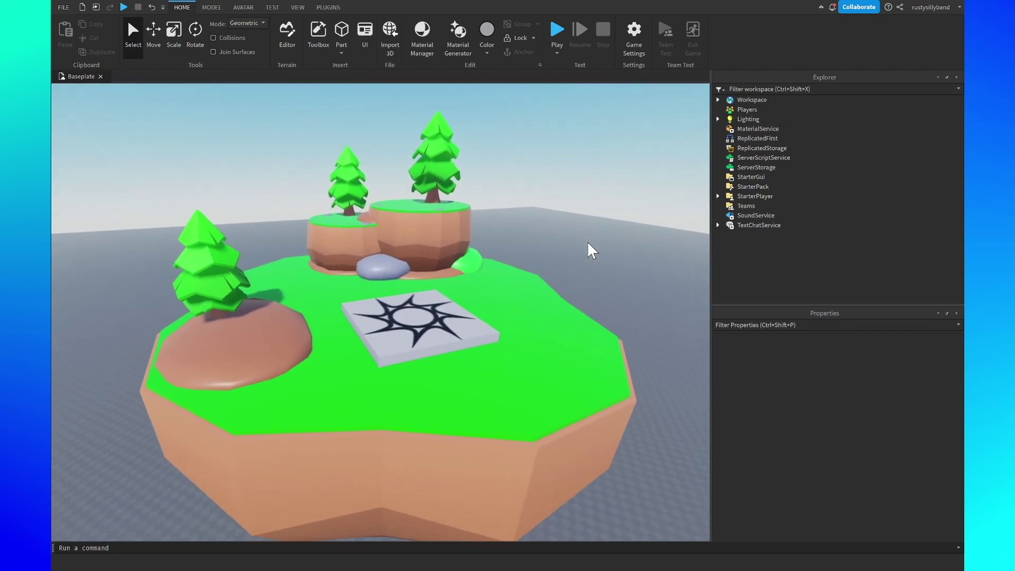
scroll(588, 241, "down", 5)
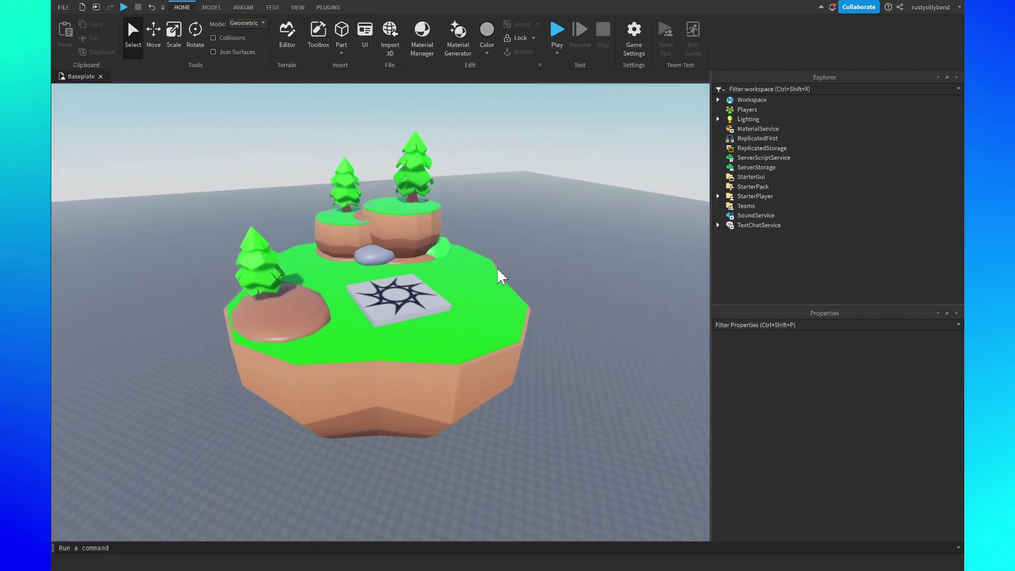
scroll(566, 226, "down", 1)
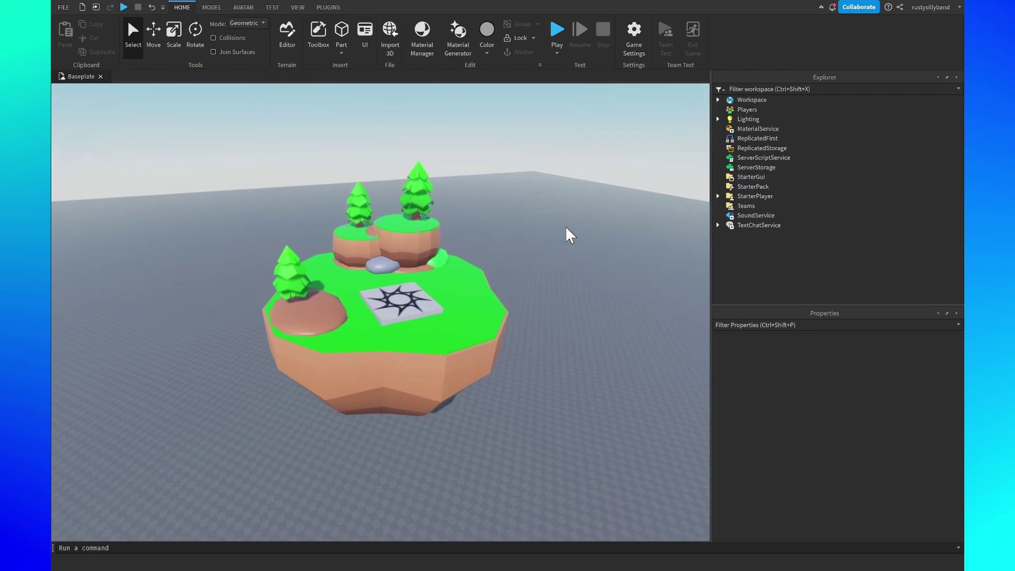
scroll(566, 227, "up", 1)
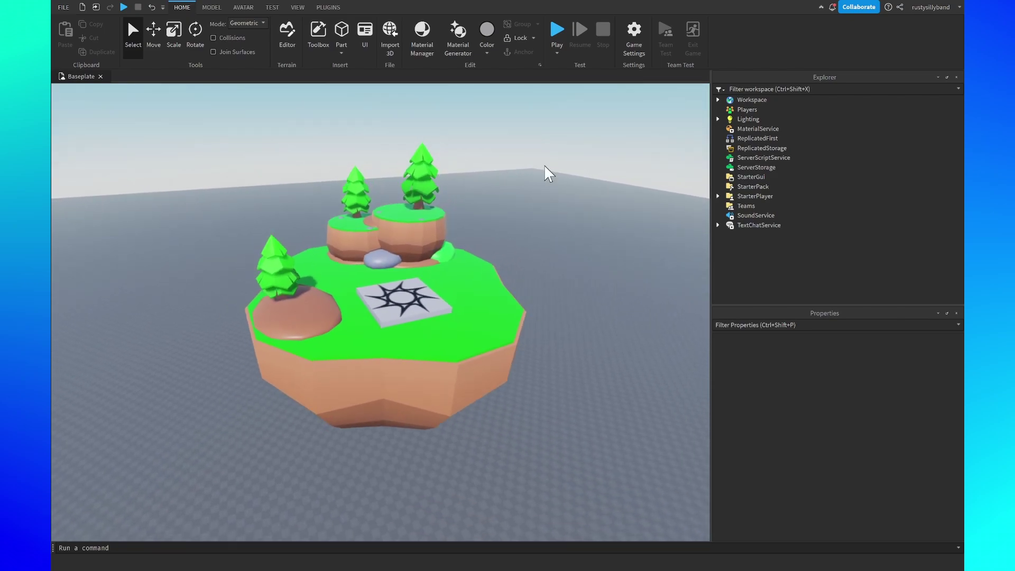
middle_click_drag(515, 203, 534, 256)
right_click_drag(534, 256, 554, 255)
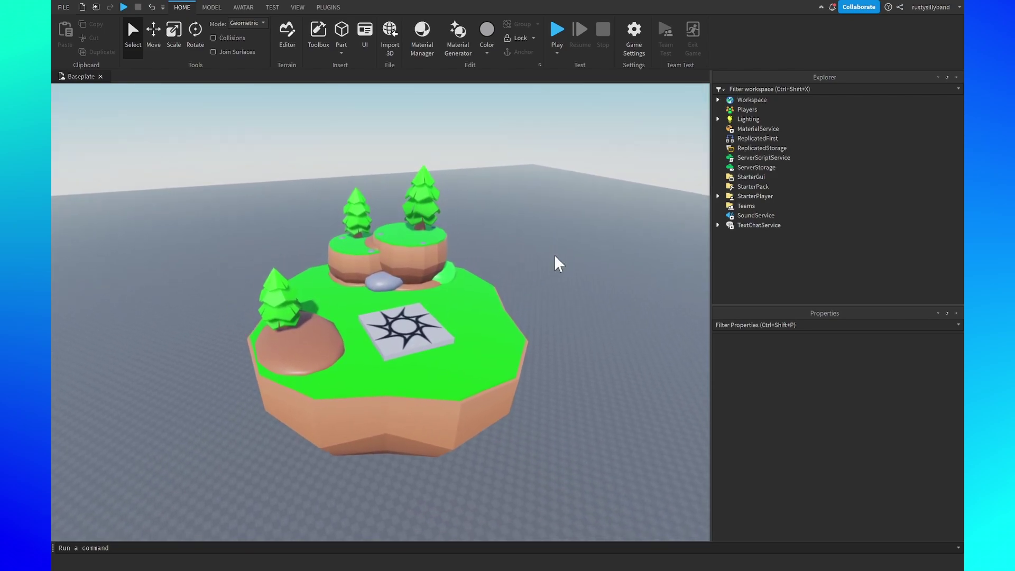
scroll(566, 170, "up", 3)
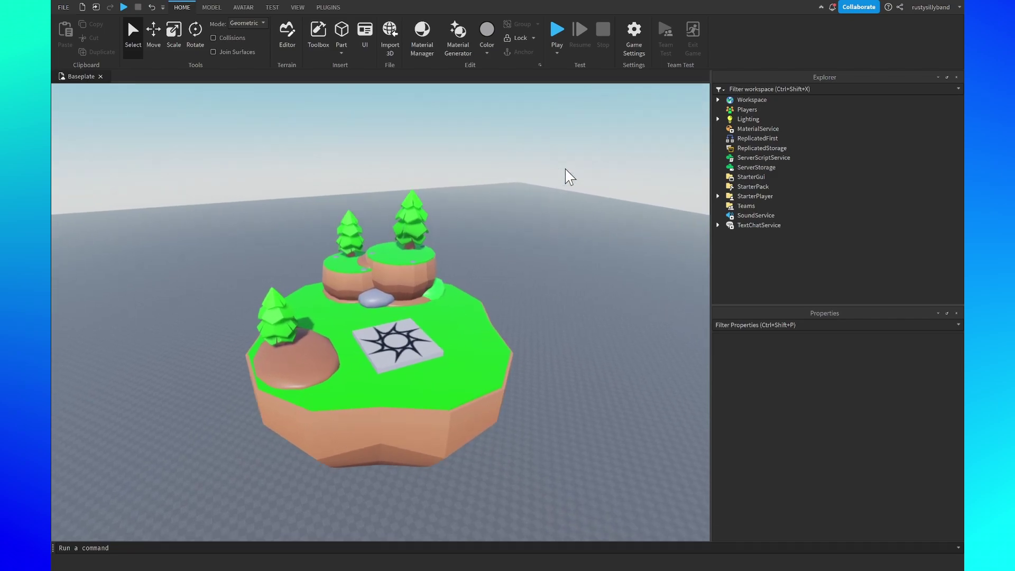
scroll(566, 177, "down", 3)
scroll(567, 177, "up", 2)
mouse_move(566, 177)
right_mouse_down()
mouse_move(566, 212)
mouse_move(566, 196)
right_mouse_up()
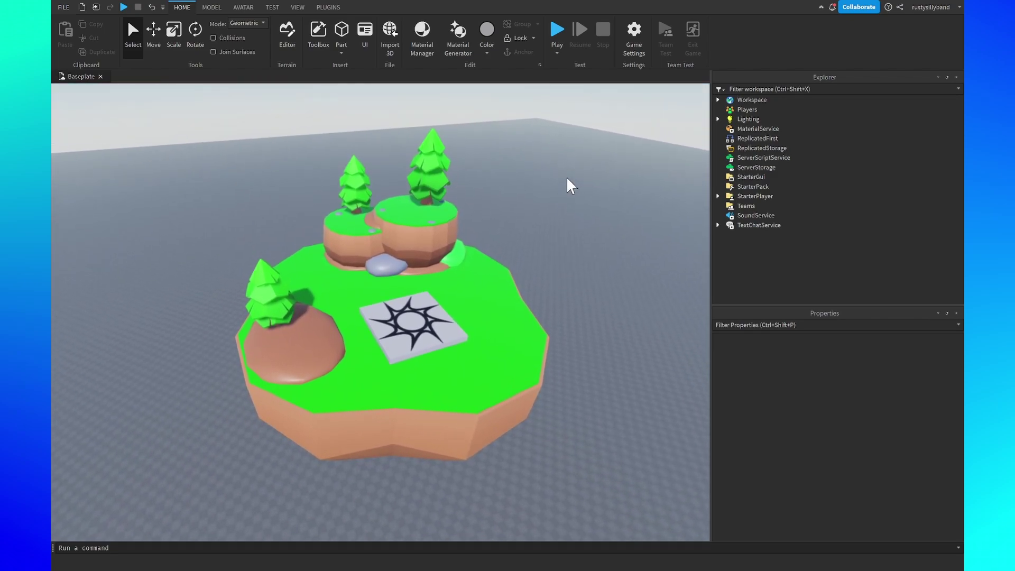
scroll(560, 243, "up", 1)
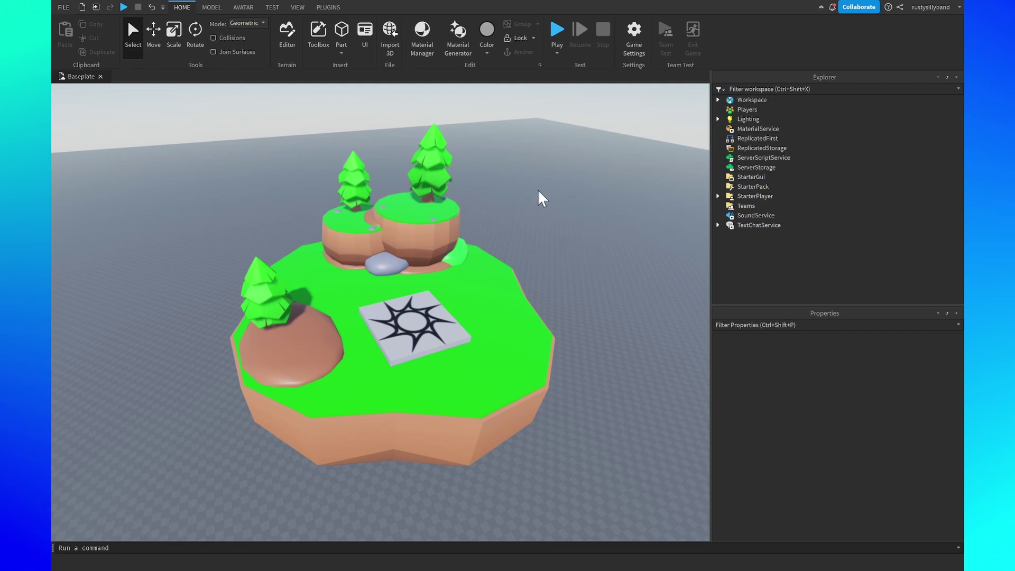
- Delete the Atmosphere, Sky, Bloom, DepthOfField and SunRays objects from Lighting
left_click(718, 119)
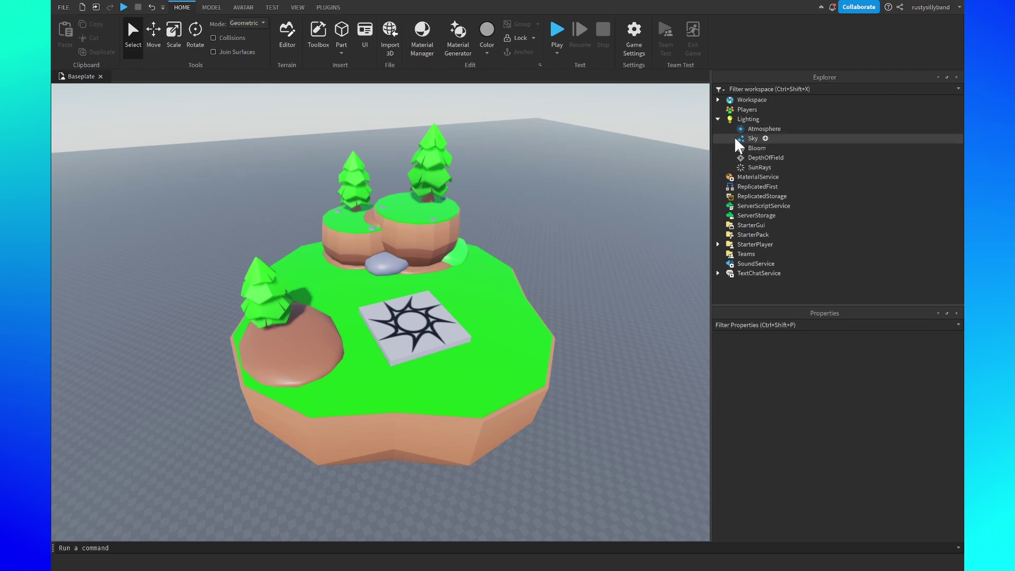
left_click(743, 127)
left_click(745, 167, "shift")
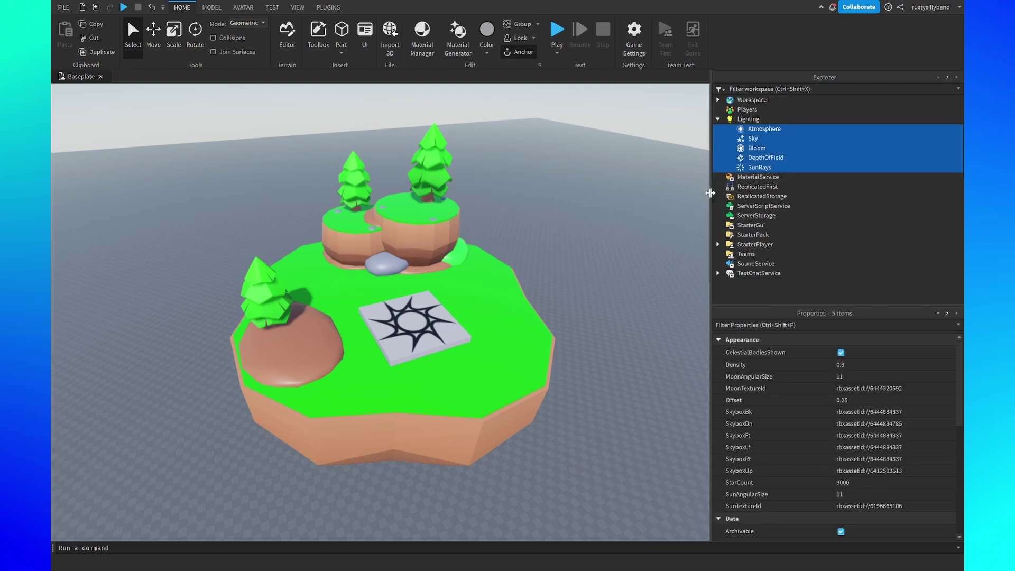
key("Delete")
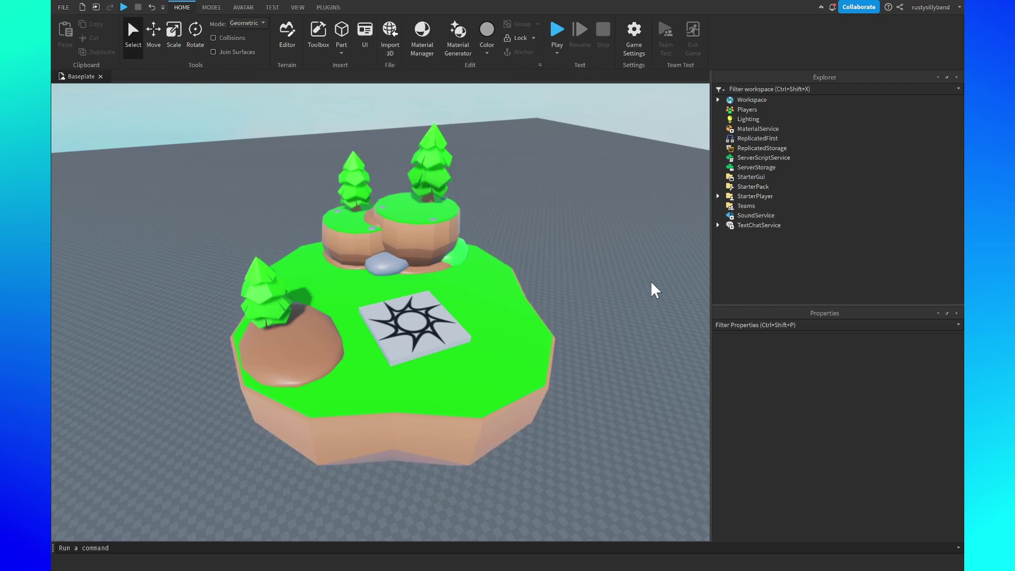
- Add a ColorCorrectionEffect object to the Lighting service
left_click(748, 121)
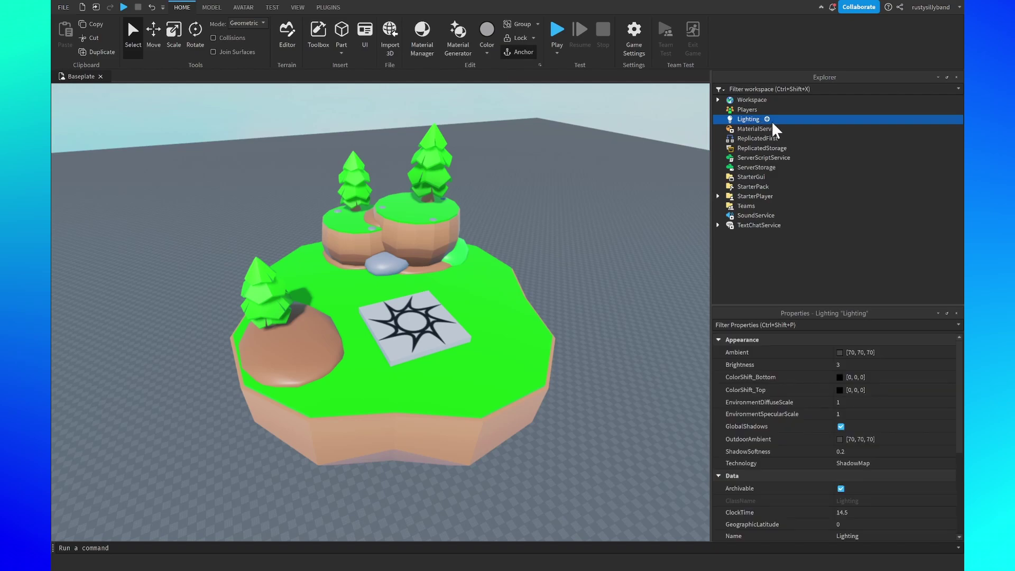
left_click(766, 119)
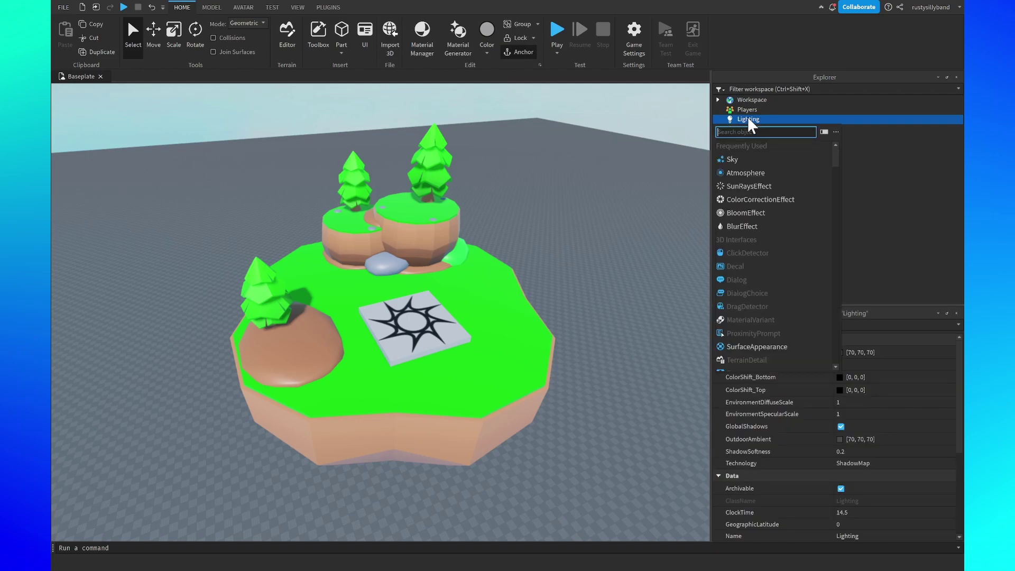
left_click(754, 199)
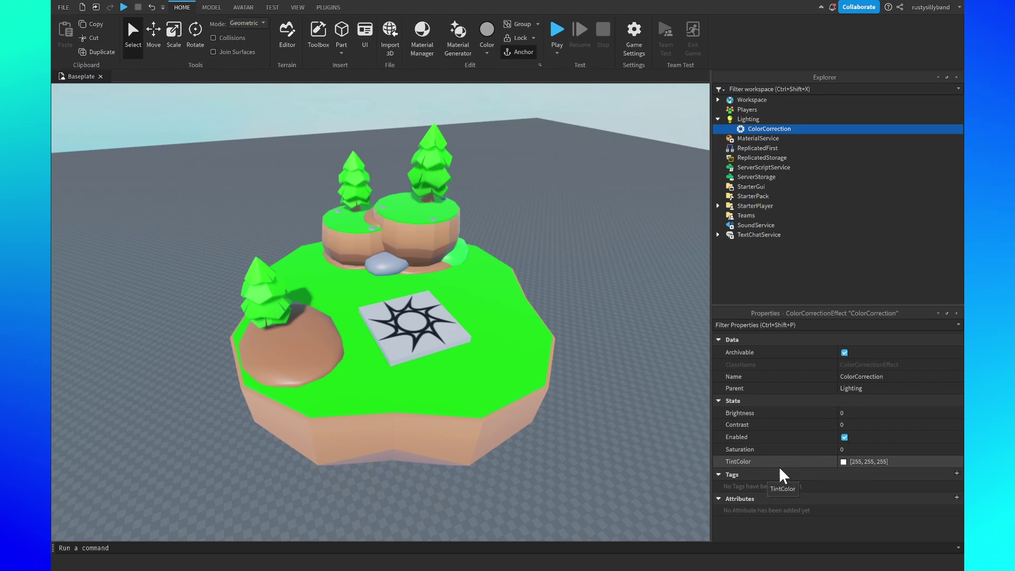
- Set the color correction effect's brightness to 0.05 and its contrast to 0.1
left_click(852, 415)
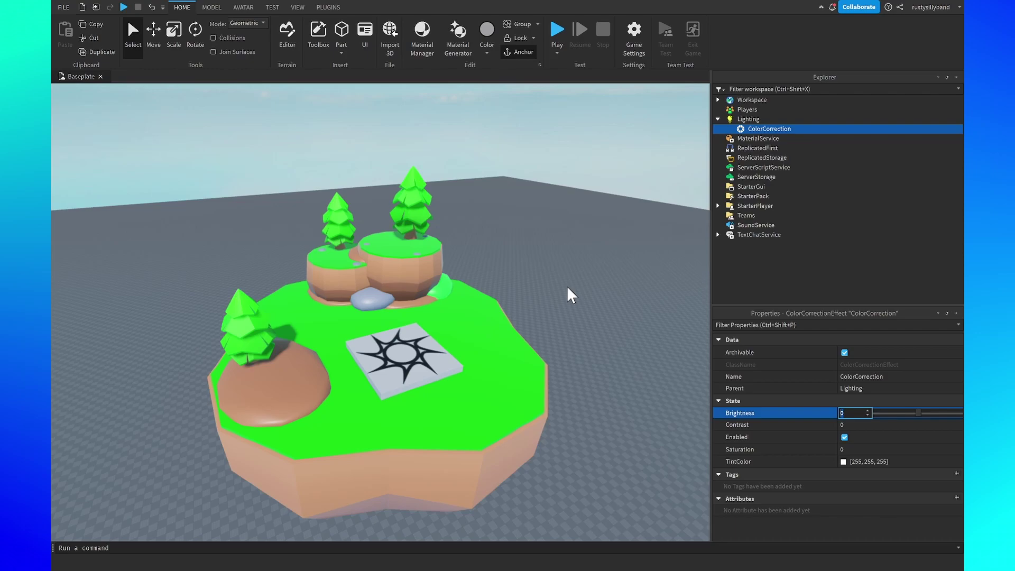
type(".05")
key("Return")
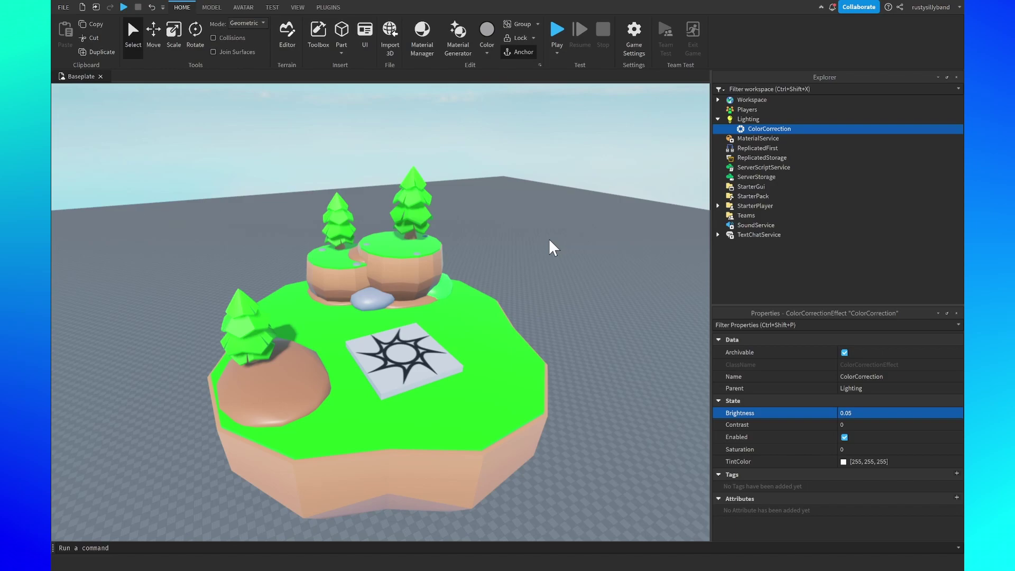
right_click_drag(578, 228, 578, 231)
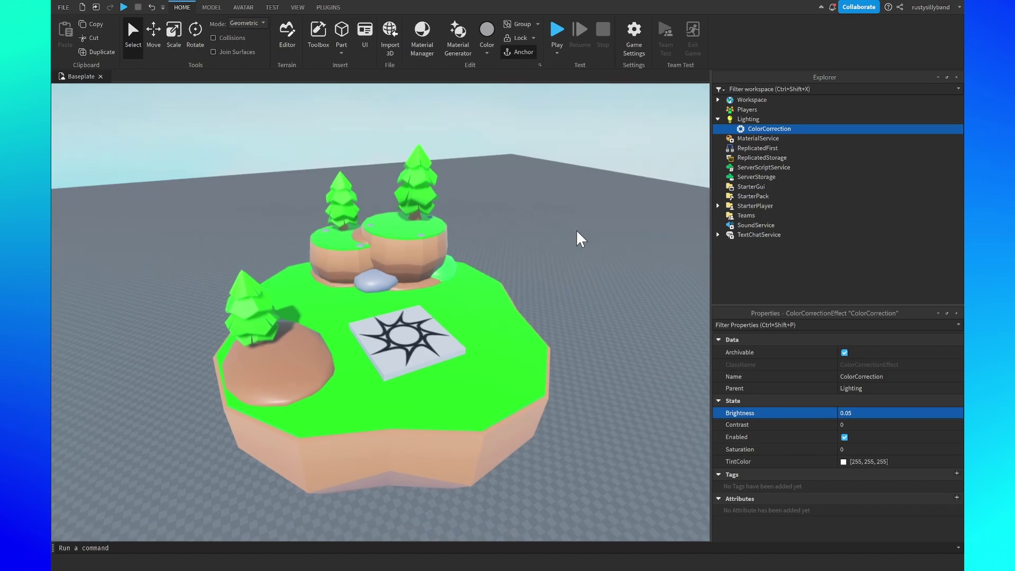
right_click_drag(620, 266, 613, 264)
left_click(872, 425)
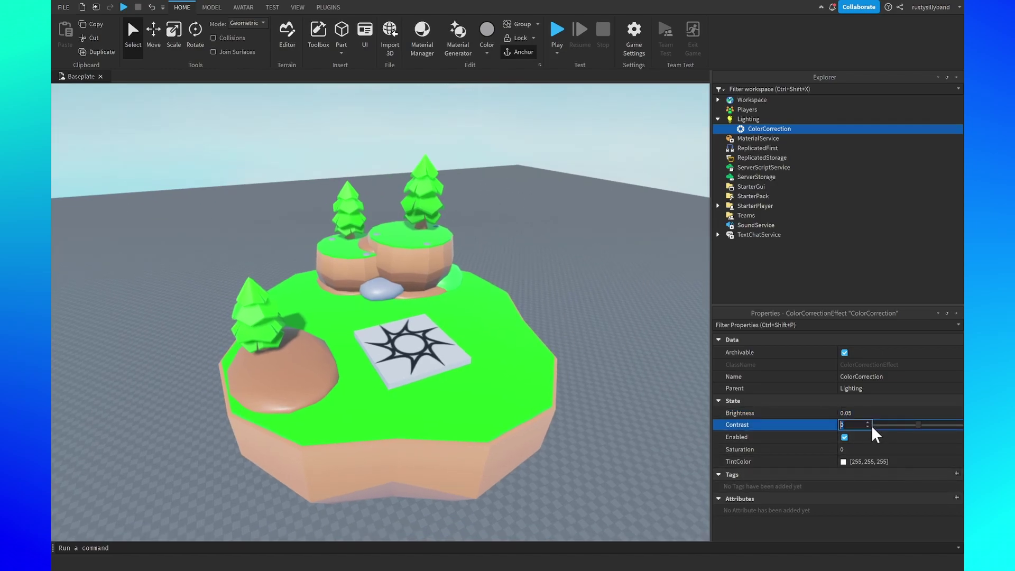
type(".1")
key("Return")
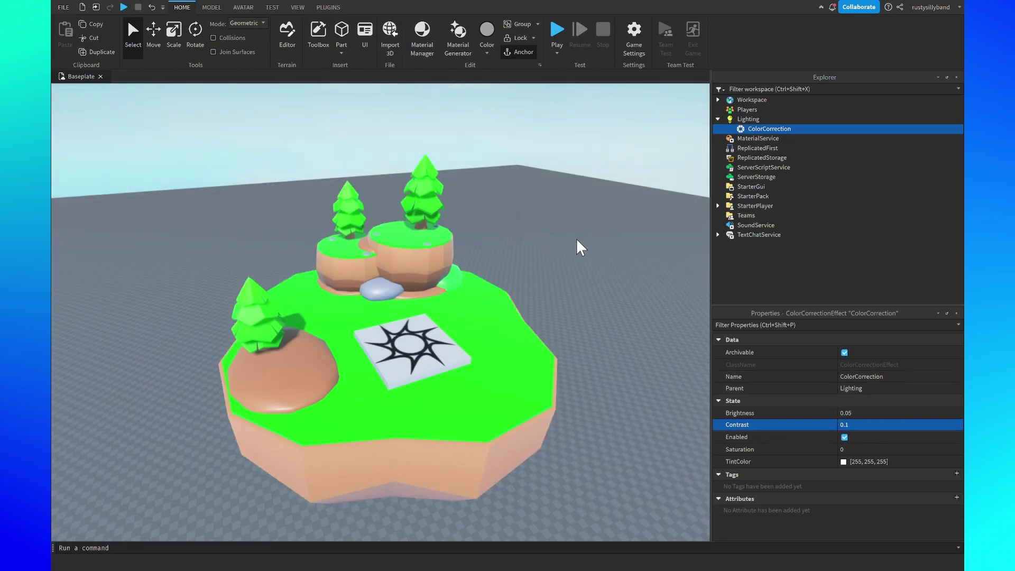
scroll(577, 241, "down", 2)
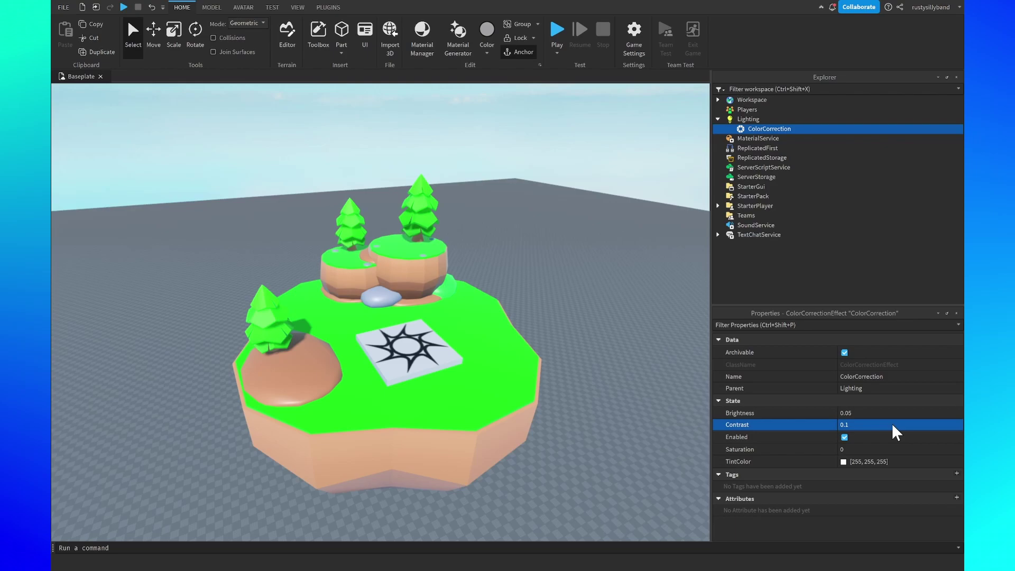
- Try contrast values of 0.2 and 0.15 on the color correction effect, then restore 0.1
left_click(892, 422)
key("BackSpace")
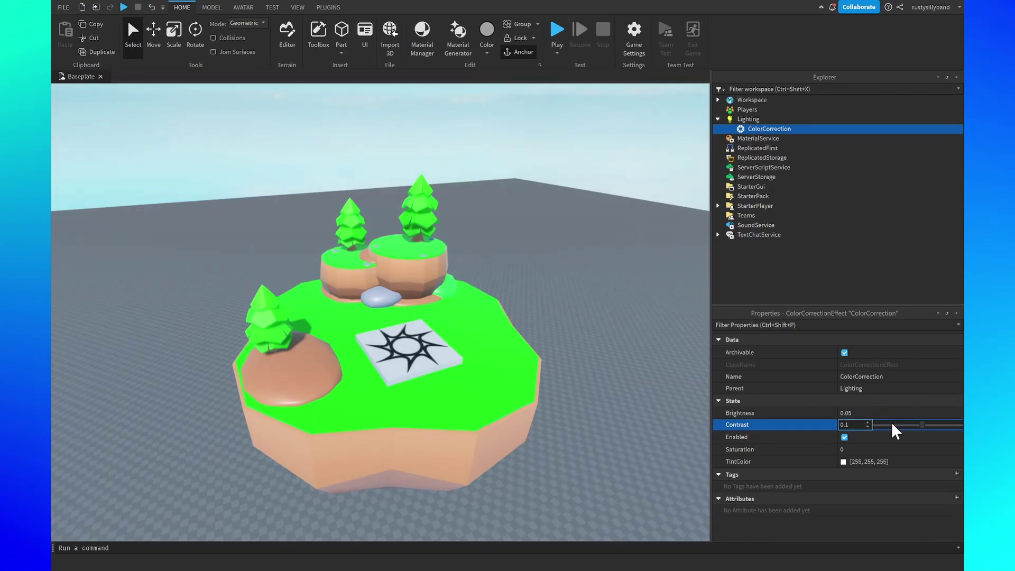
type("2")
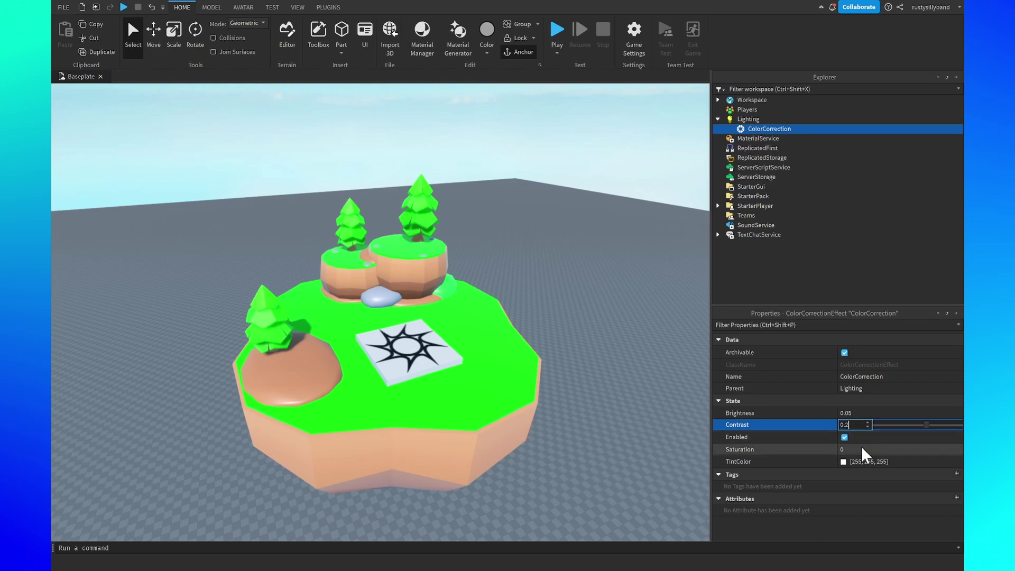
key("BackSpace")
type("1")
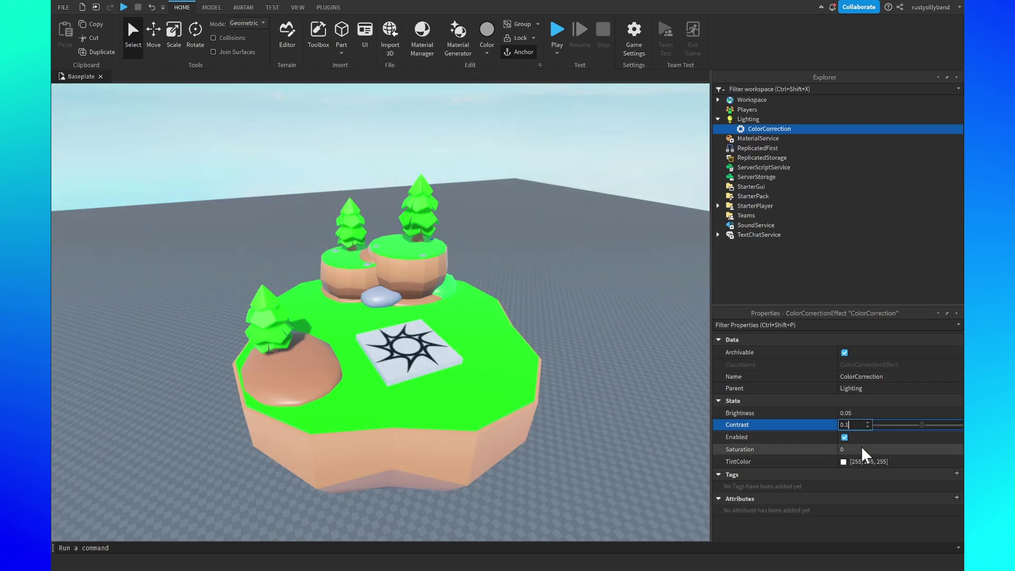
type("5")
key("BackSpace")
key("Return")
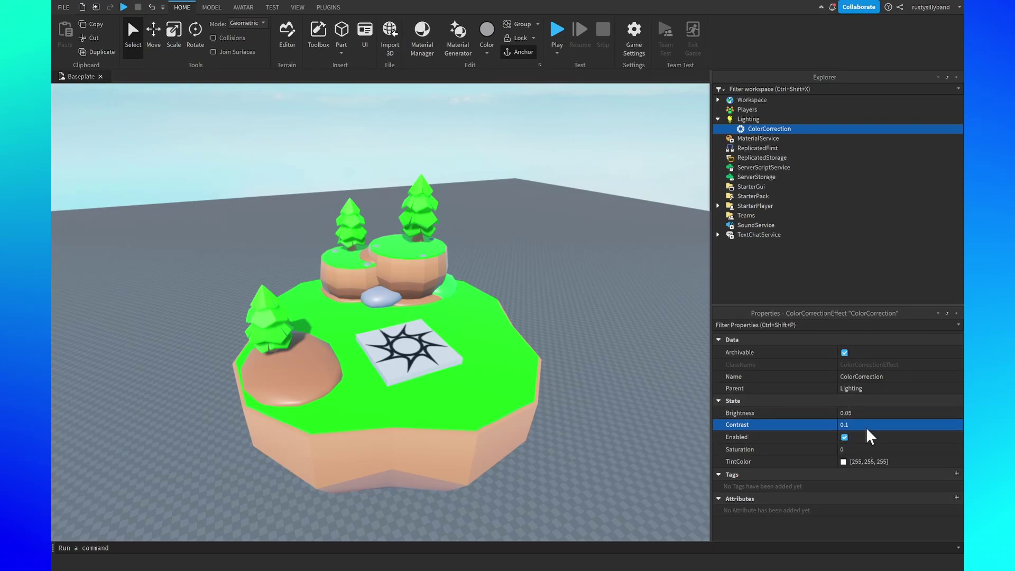
- Try a saturation of 0.3 on the color correction effect and settle on 0.15
scroll(589, 285, "up", 3)
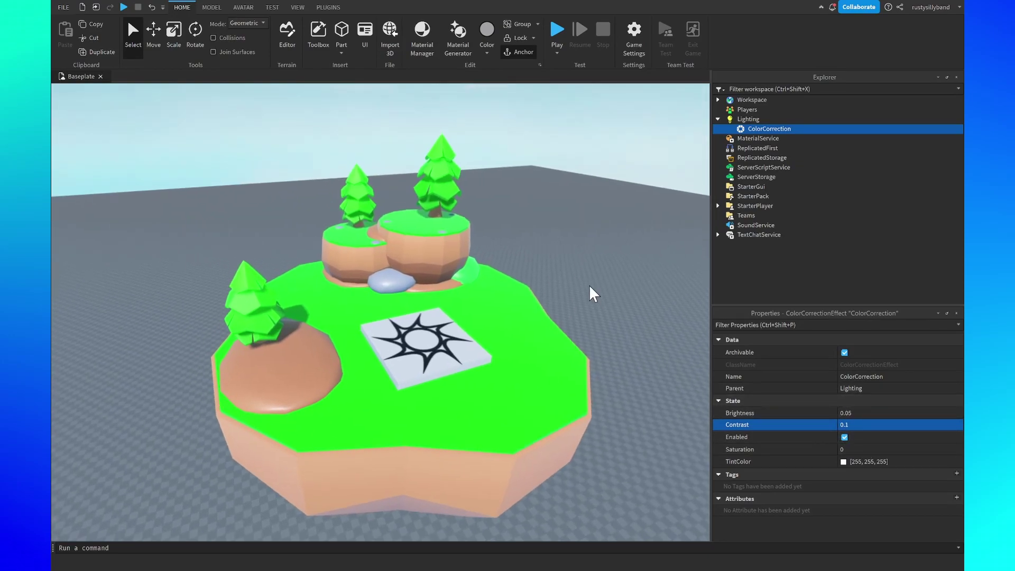
scroll(589, 284, "down", 3)
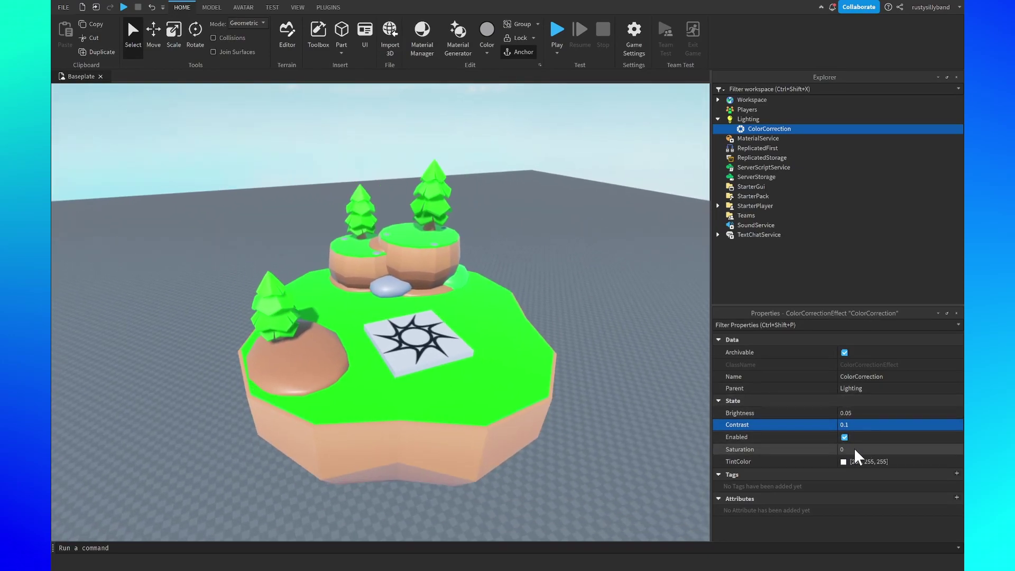
left_click(855, 447)
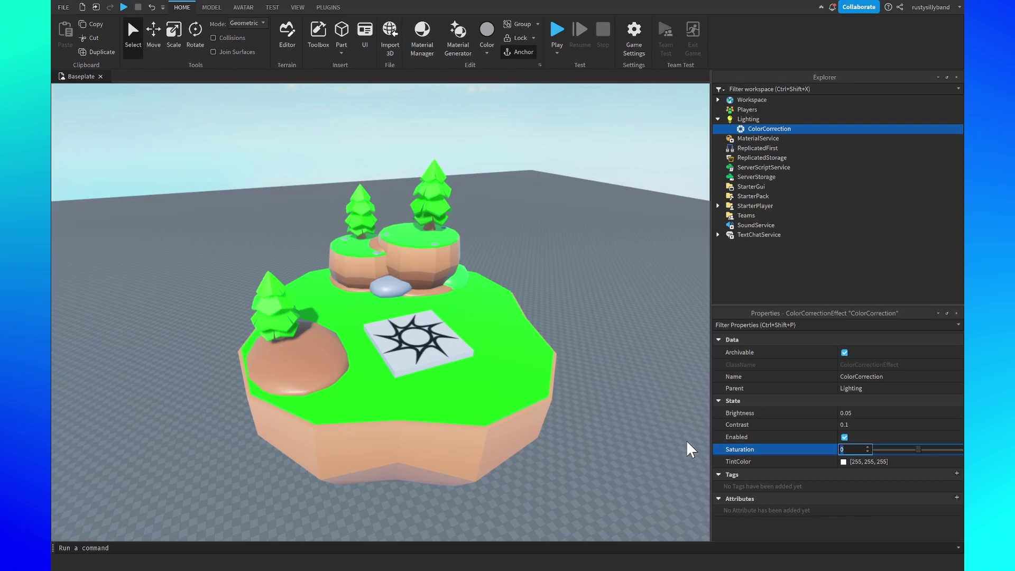
type(".3")
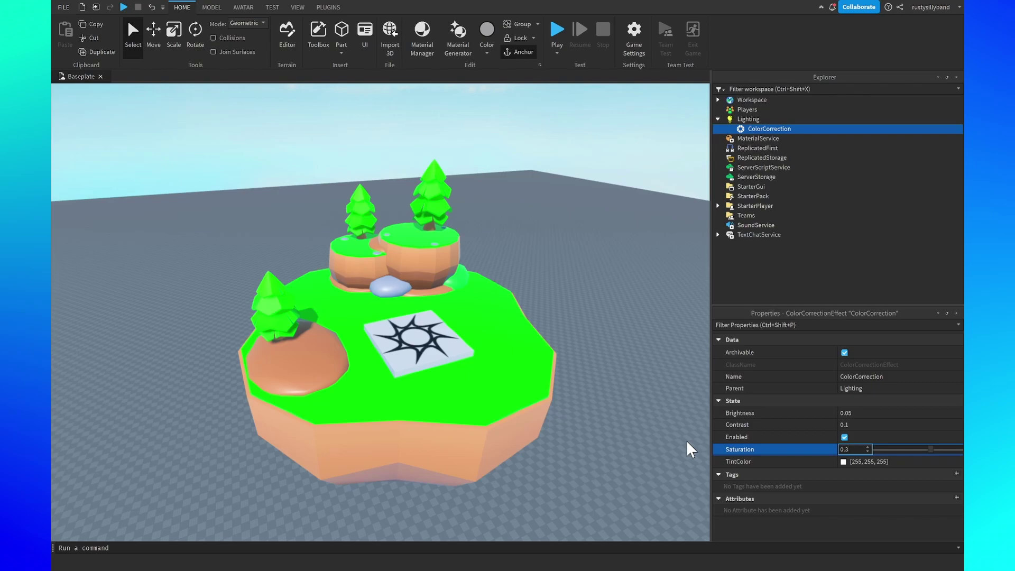
key("BackSpace")
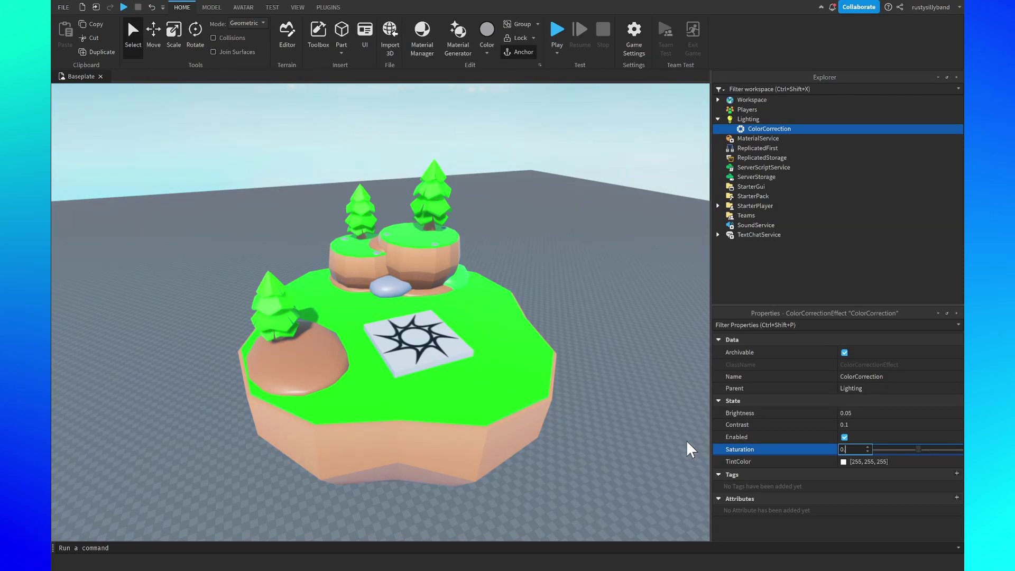
type("15")
key("Return")
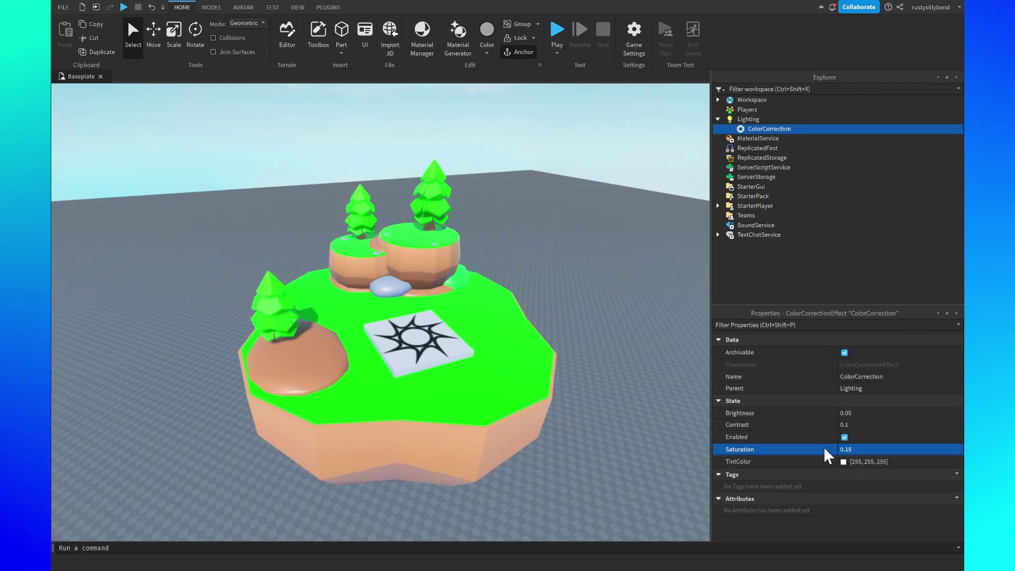
scroll(554, 268, "up", 1)
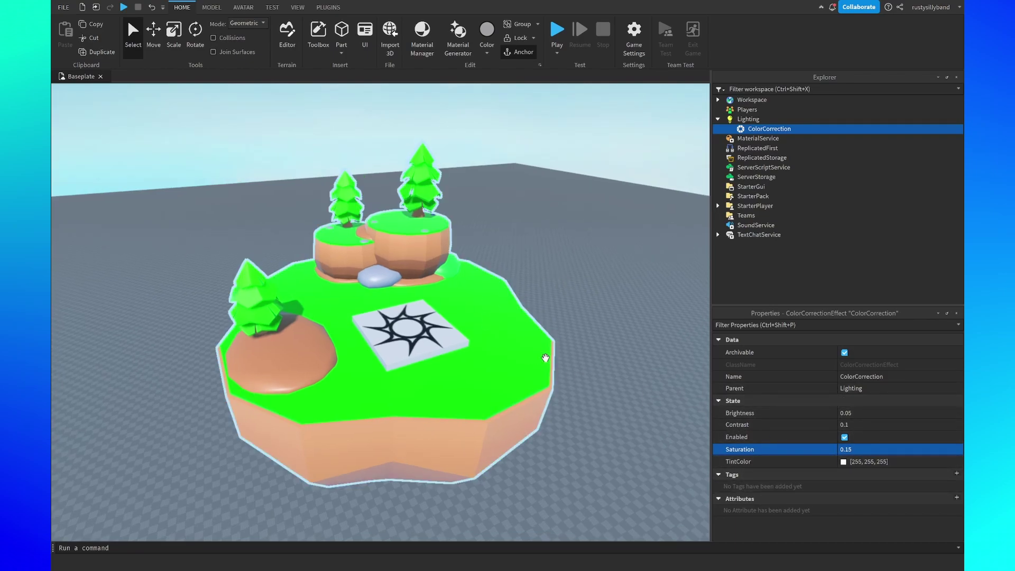
right_click_drag(614, 349, 612, 348)
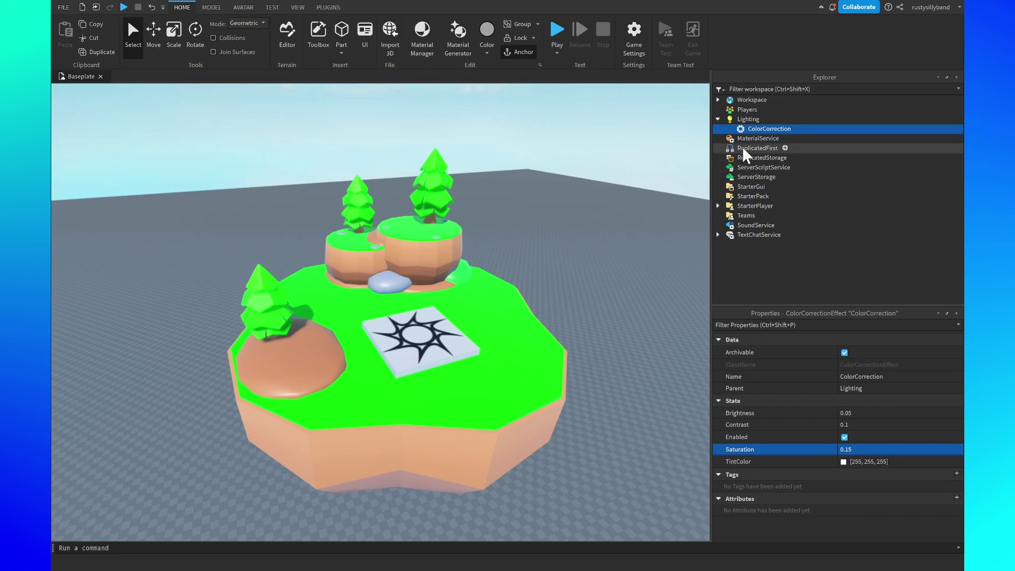
- Select the Lighting service and review its appearance, data, exposure and fog properties against the floating island
left_click(732, 119)
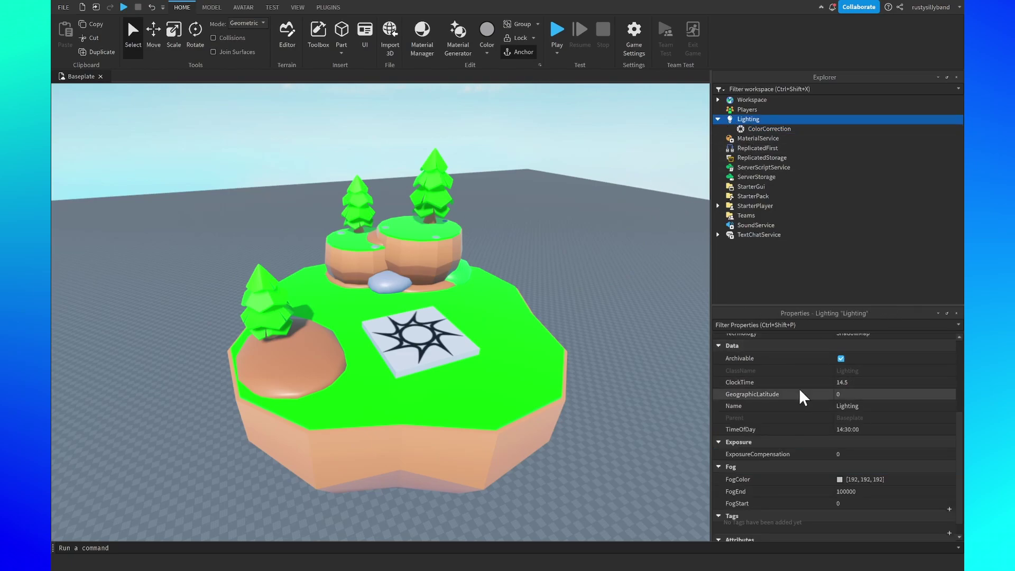
scroll(798, 390, "up", 5)
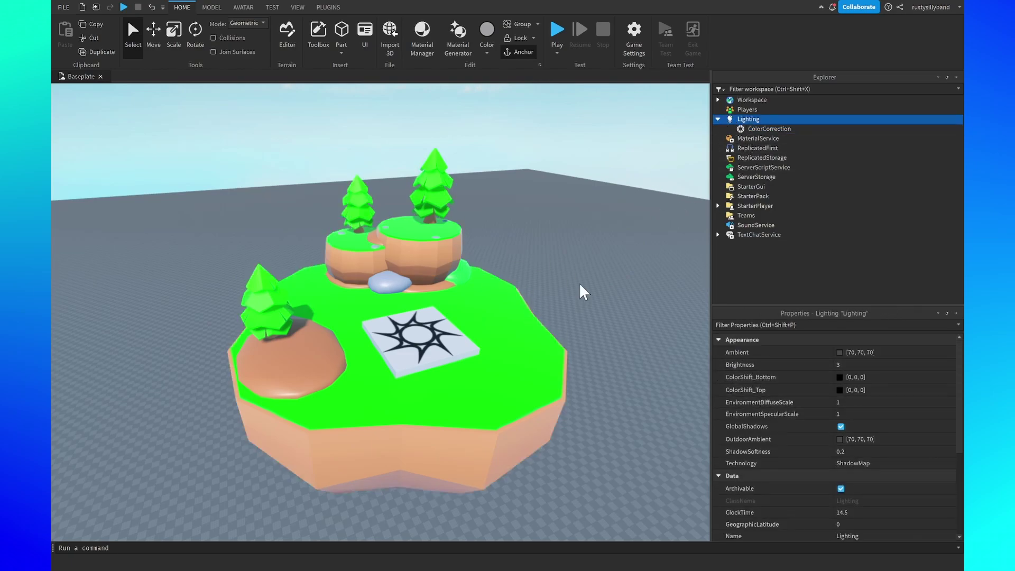
scroll(566, 284, "down", 2)
scroll(534, 276, "up", 2)
scroll(515, 246, "down", 2)
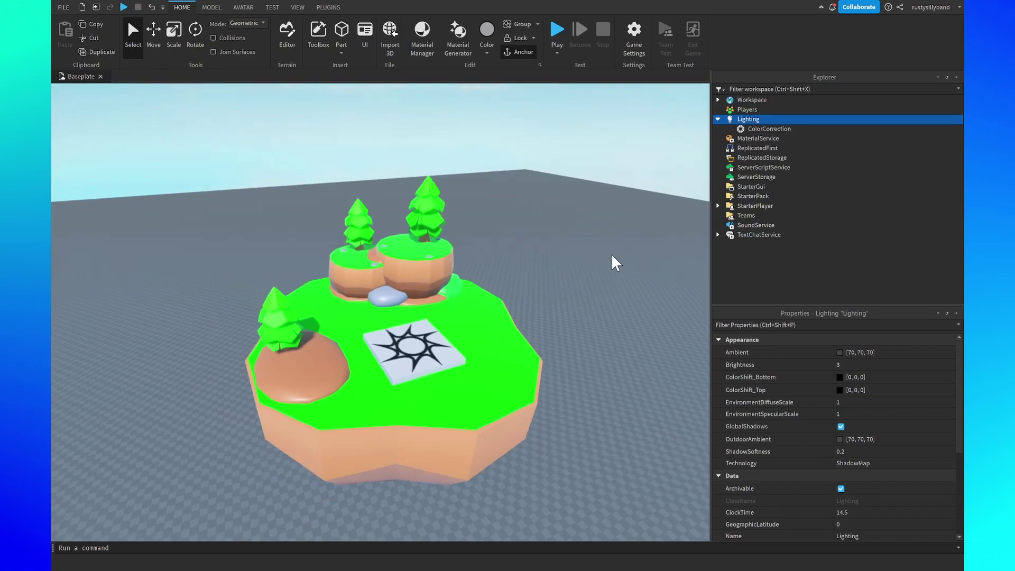
scroll(826, 461, "down", 4)
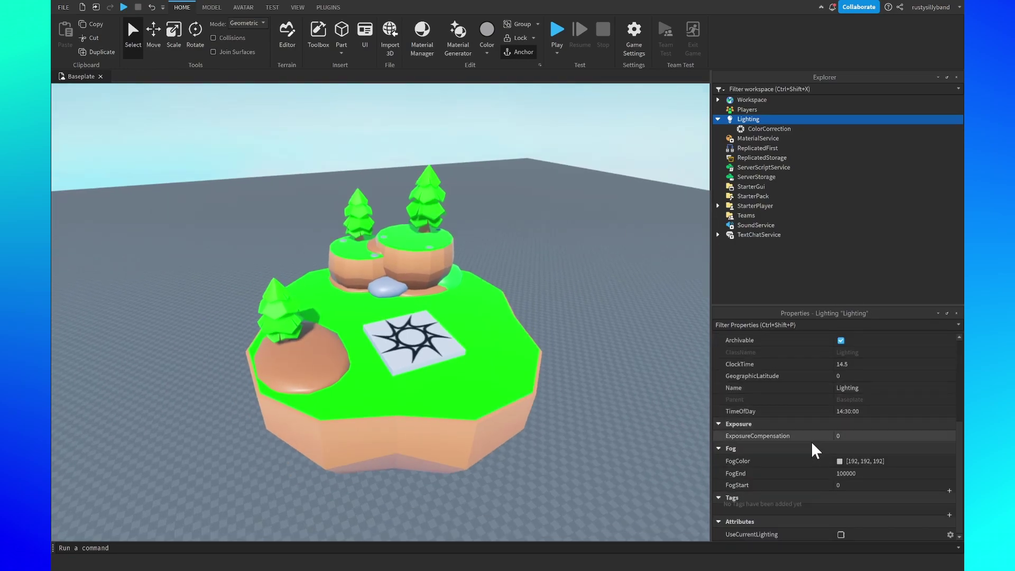
scroll(793, 433, "up", 5)
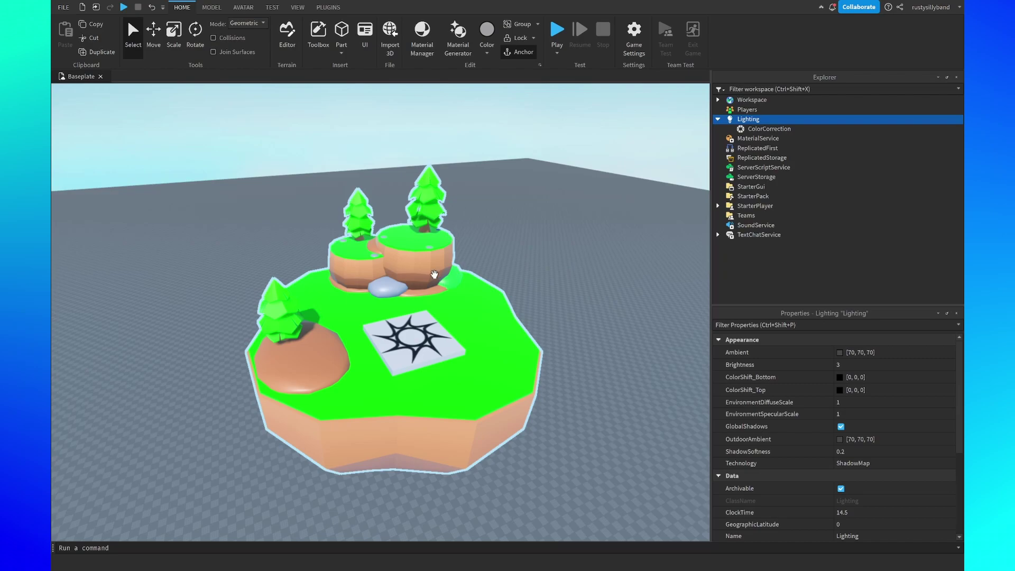
right_click_drag(545, 324, 522, 304)
right_click_drag(505, 363, 523, 366)
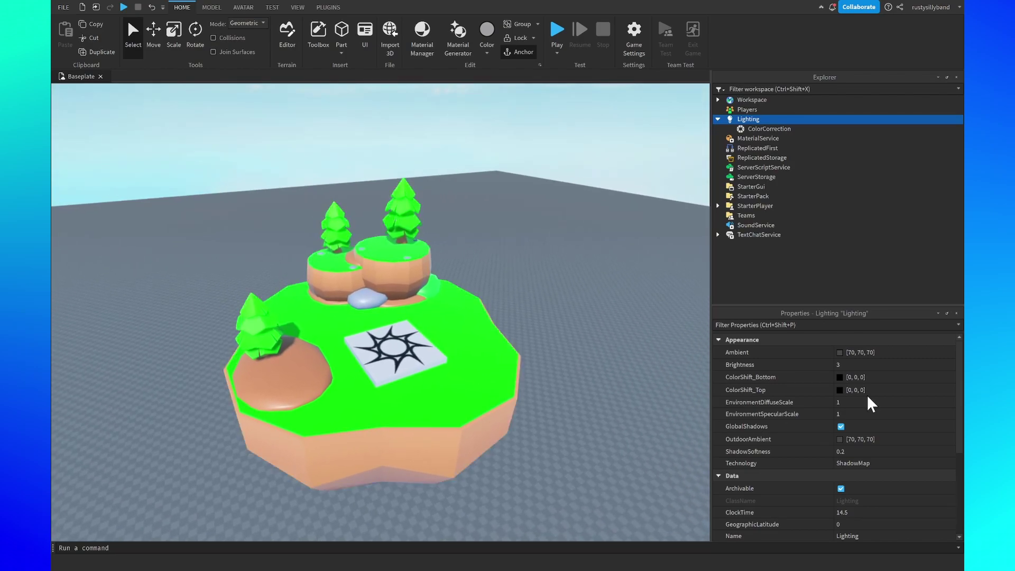
- Try a light pink ambient color of 247, 202, 255 on the Lighting service and inspect the island
left_click(839, 353)
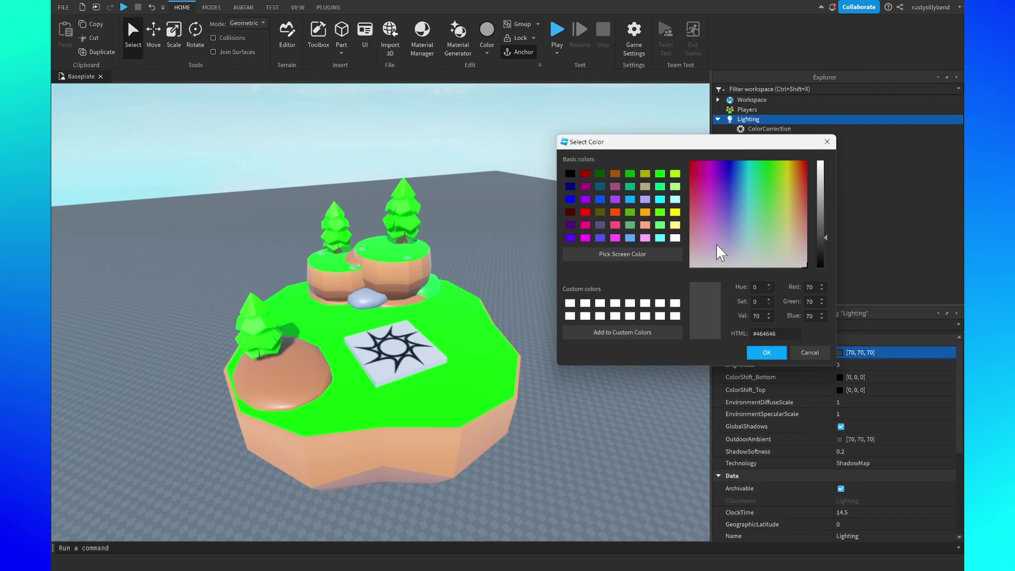
left_click(713, 237)
left_click_drag(715, 235, 712, 230)
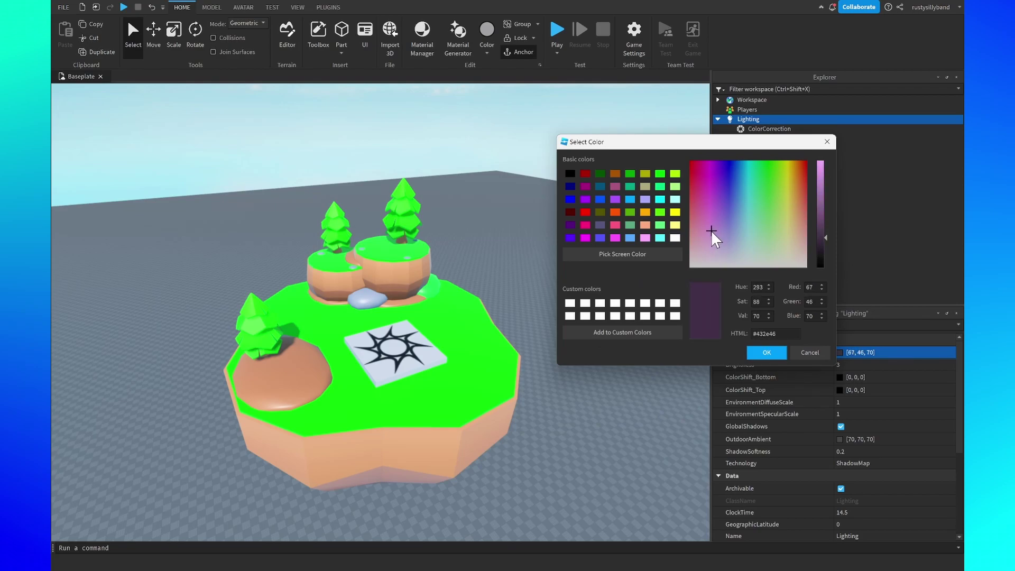
left_click_drag(819, 213, 823, 193)
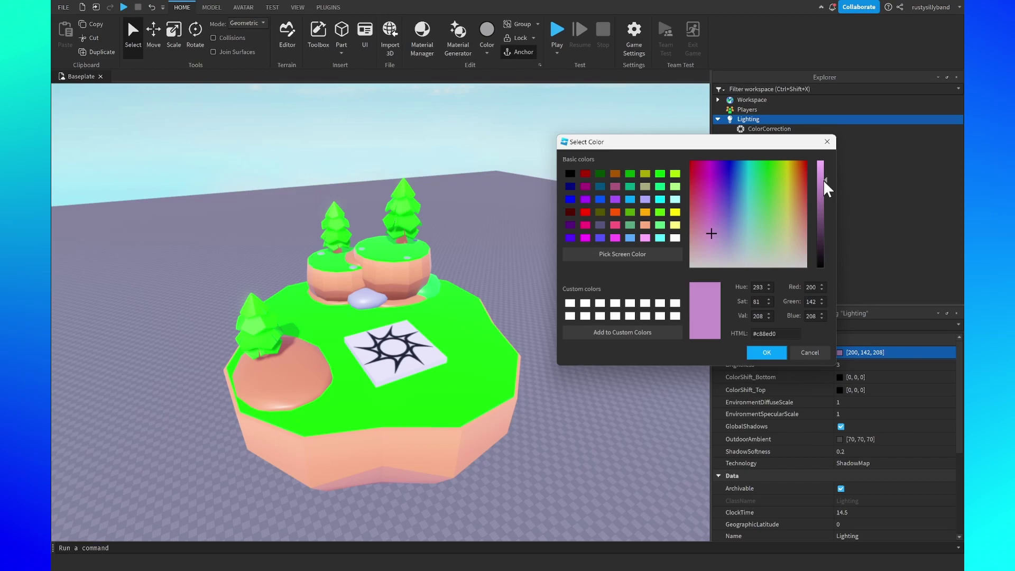
left_click_drag(824, 180, 824, 177)
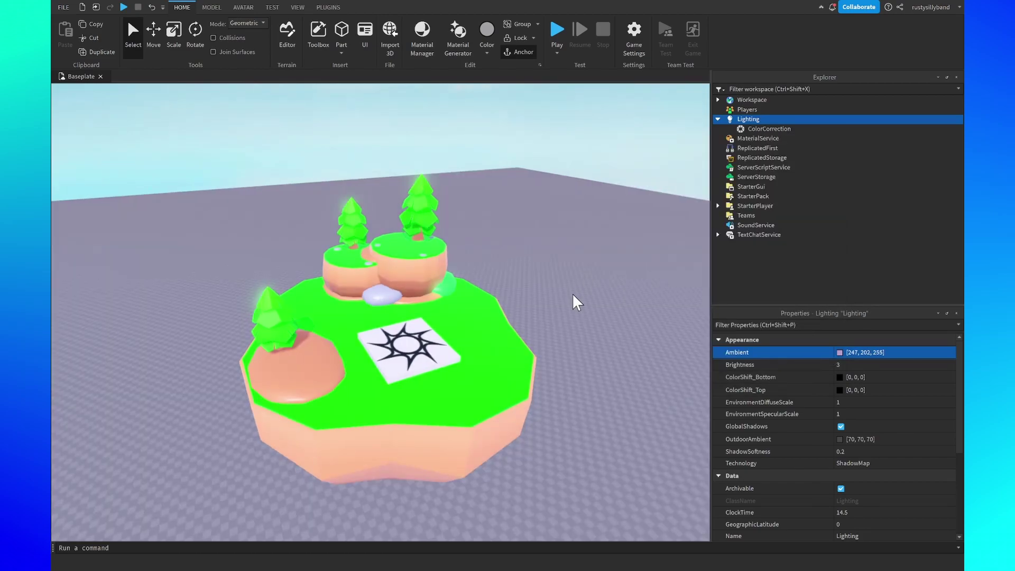
right_click_drag(572, 293, 572, 300)
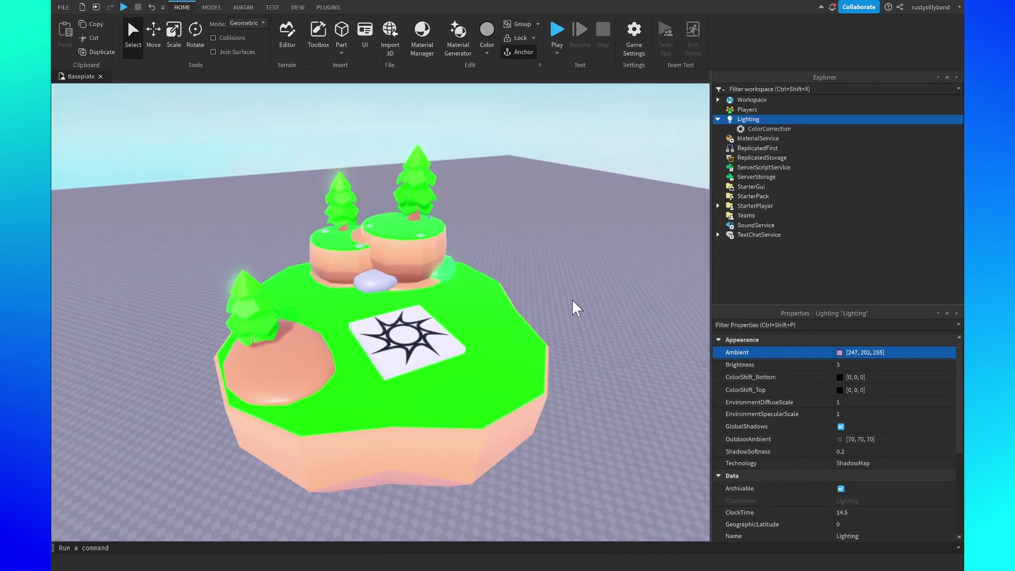
- Set the Lighting service's ambient color to 212, 170, 240 and check it in the color picker
left_click(865, 352)
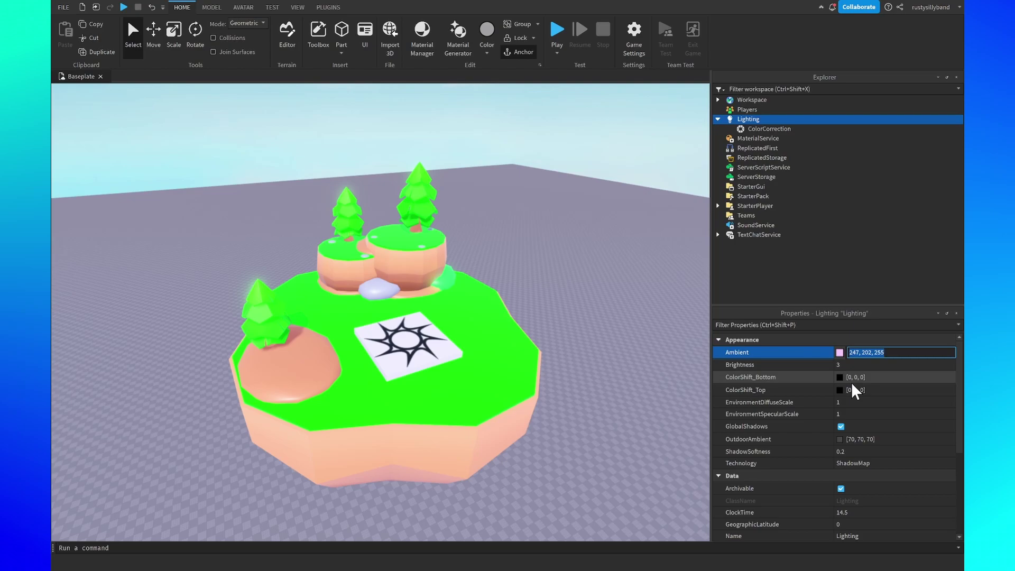
type("212, 170, 240")
key("Return")
right_click_drag(516, 267, 522, 294)
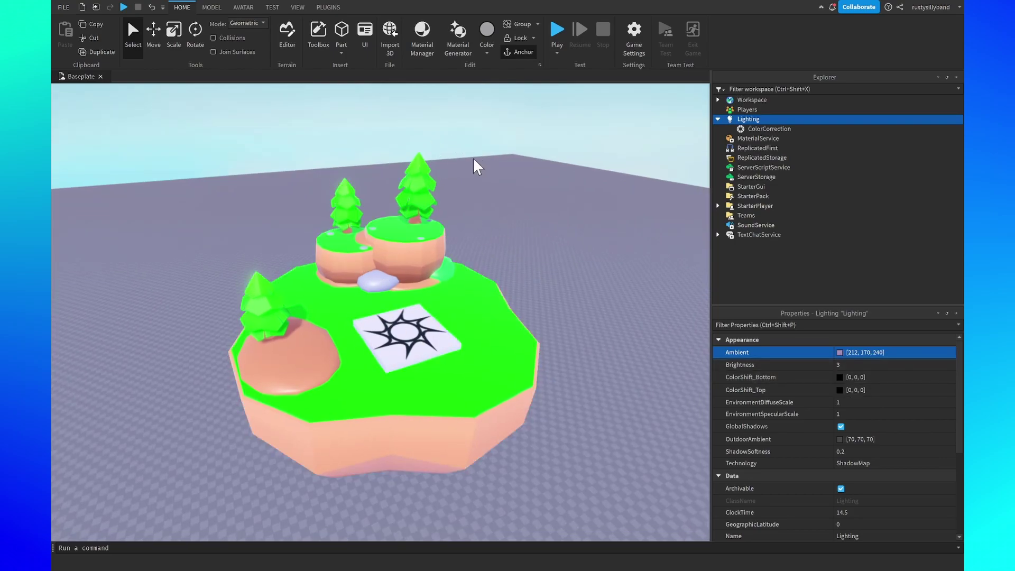
left_click(839, 352)
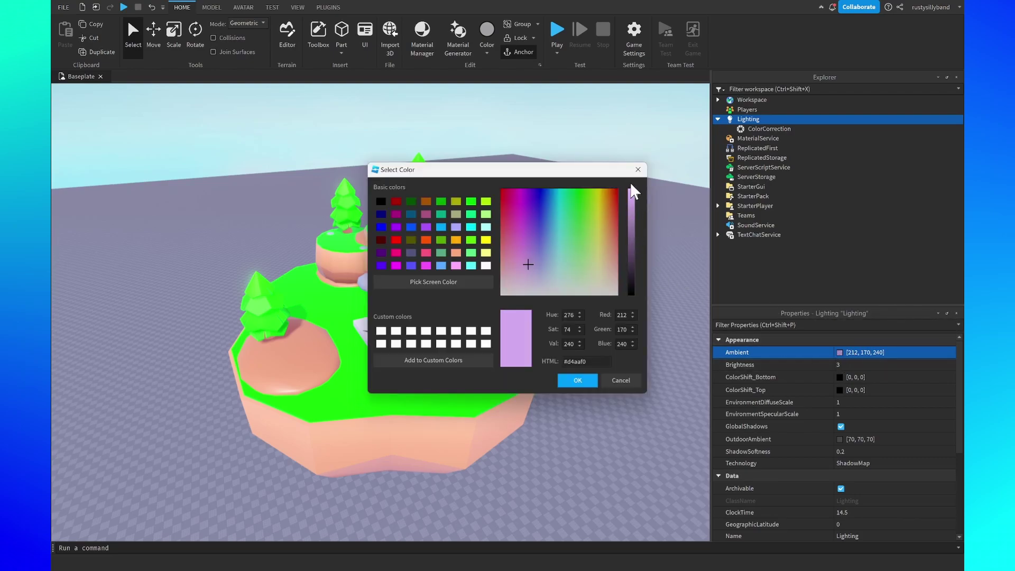
left_click(580, 379)
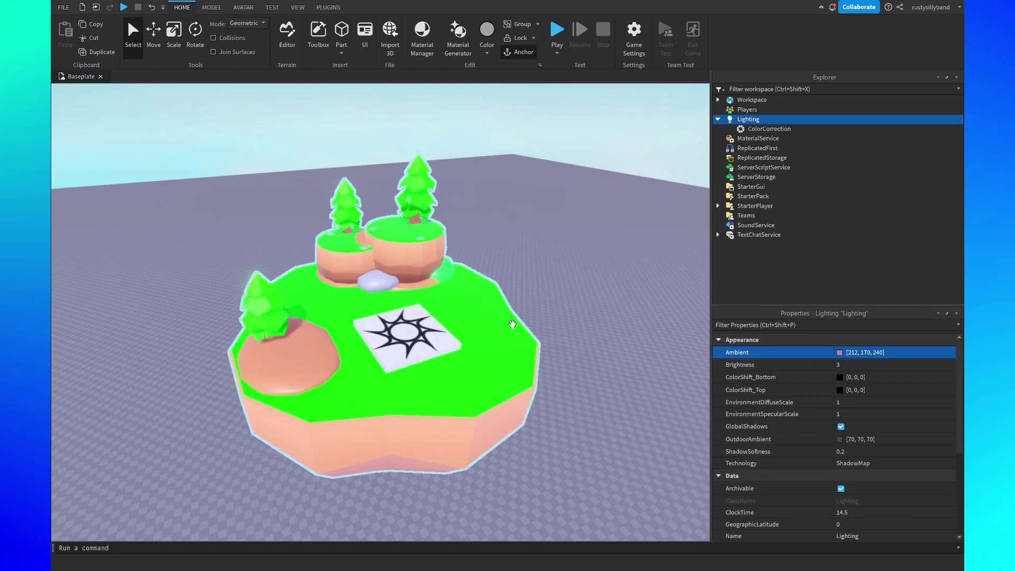
- Set the Lighting service's brightness to 2 and inspect the island
left_click(855, 364)
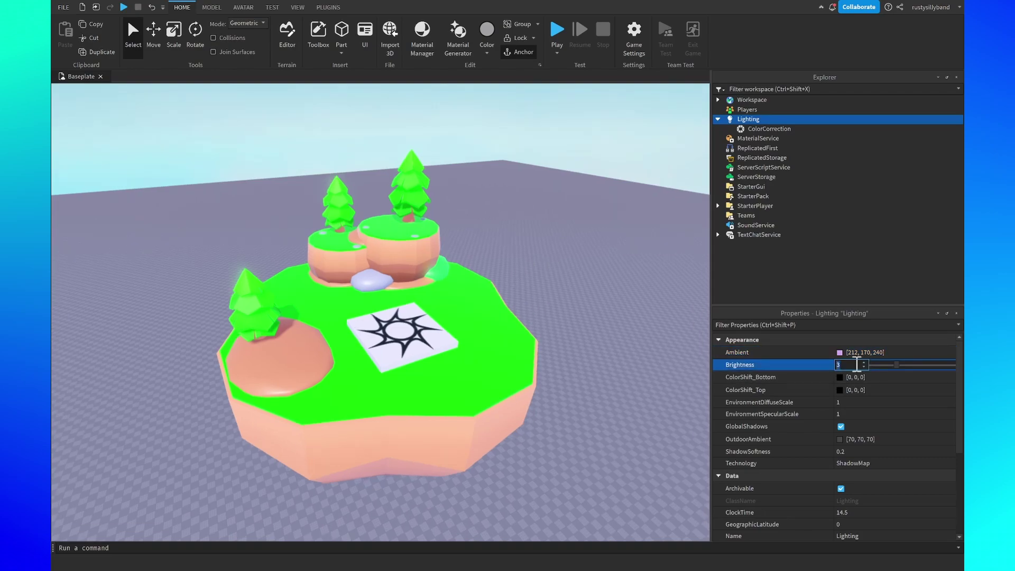
type("2")
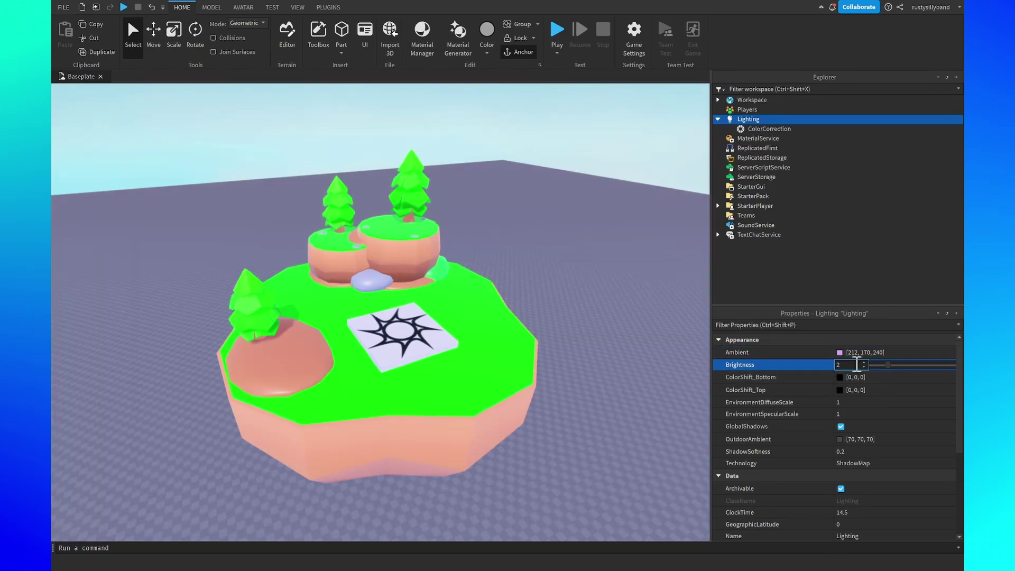
key("Return")
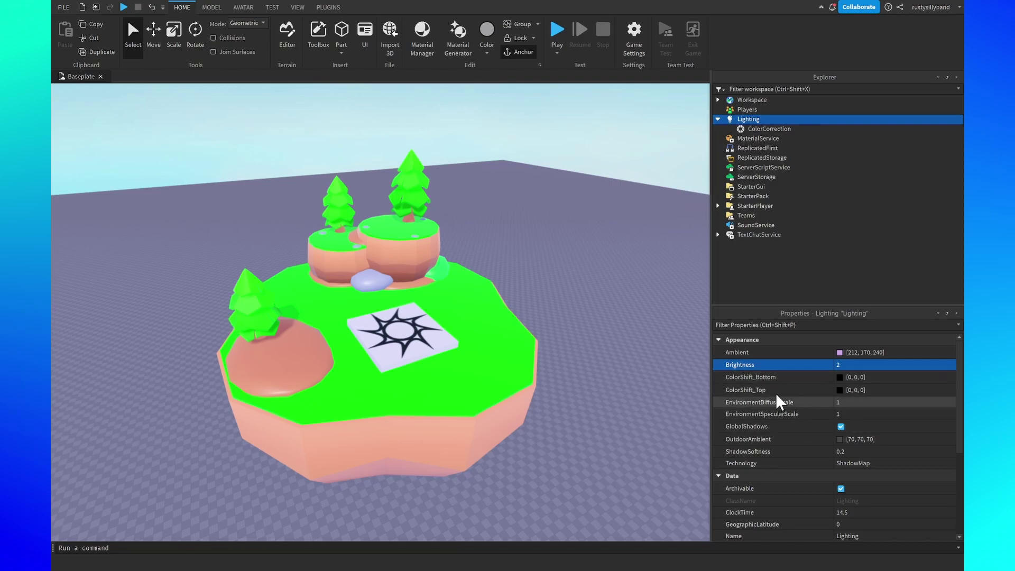
right_click_drag(562, 280, 559, 283)
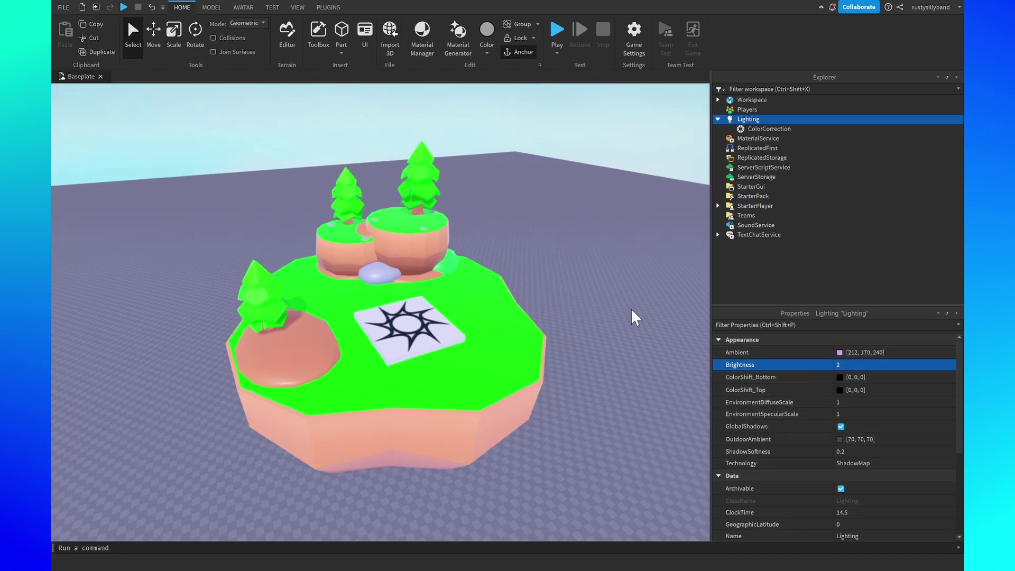
scroll(631, 308, "up", 3)
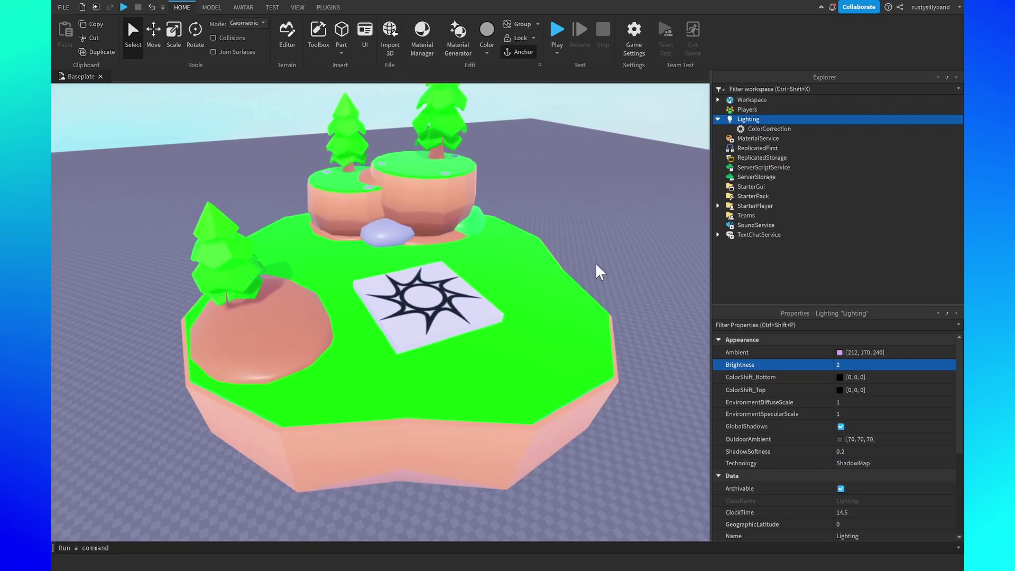
scroll(577, 262, "down", 2)
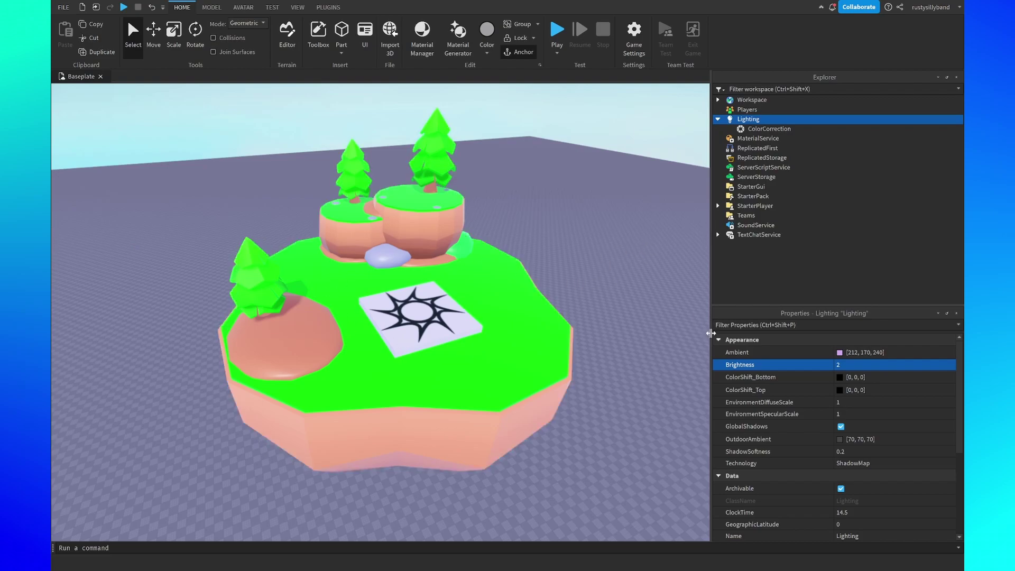
- Set the Lighting service's ColorShift_Top to 206, 182, 129 and check the color in the color picker
left_click(860, 389)
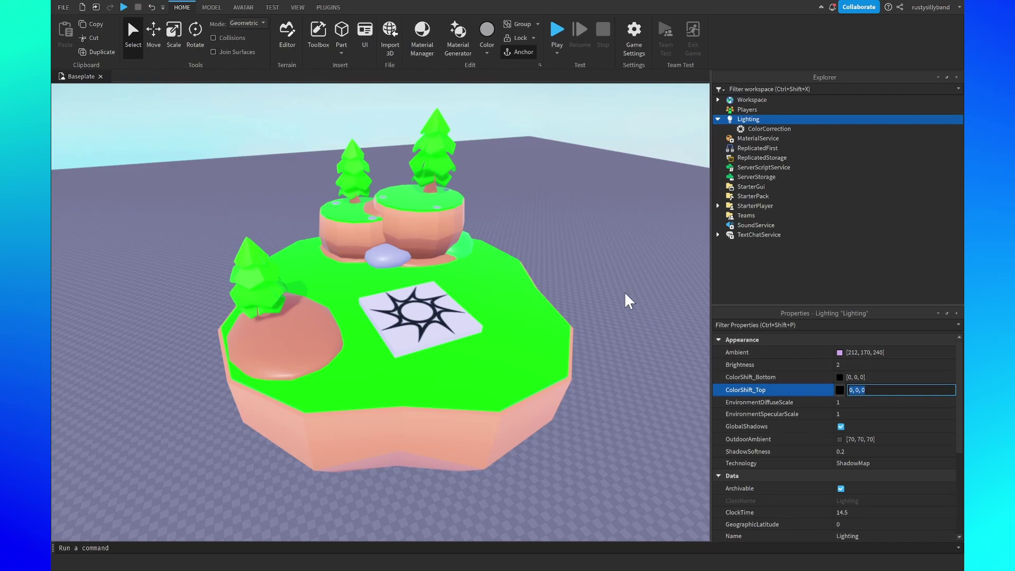
type("206, 182, 129")
key("Return")
right_click_drag(625, 294, 577, 269)
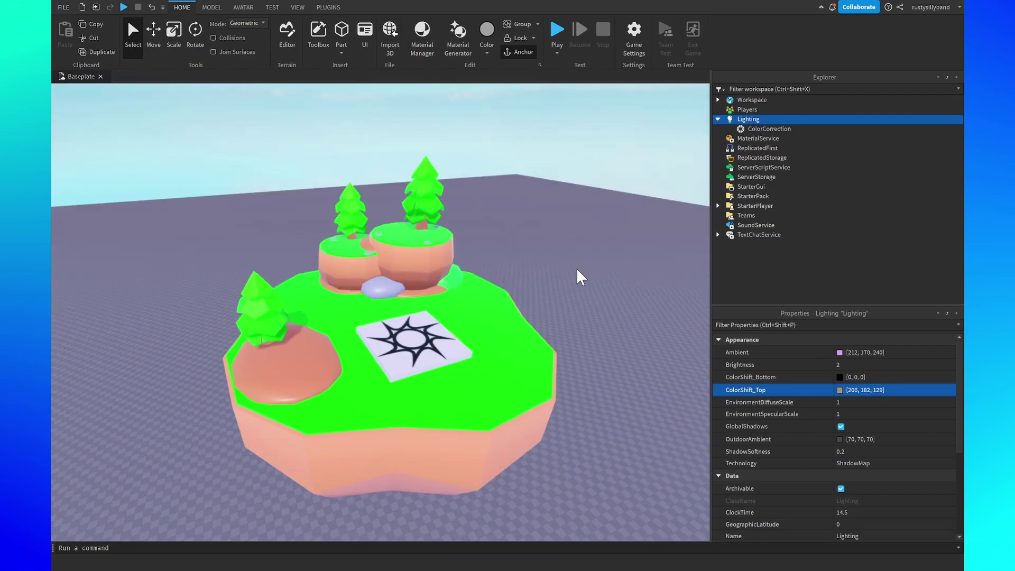
left_click(840, 390)
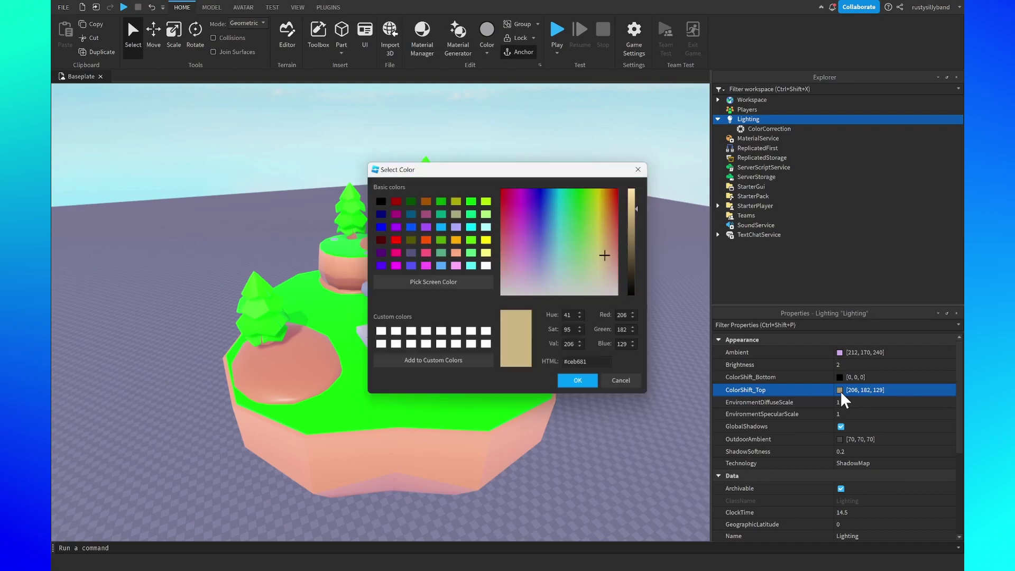
left_click_drag(552, 174, 766, 145)
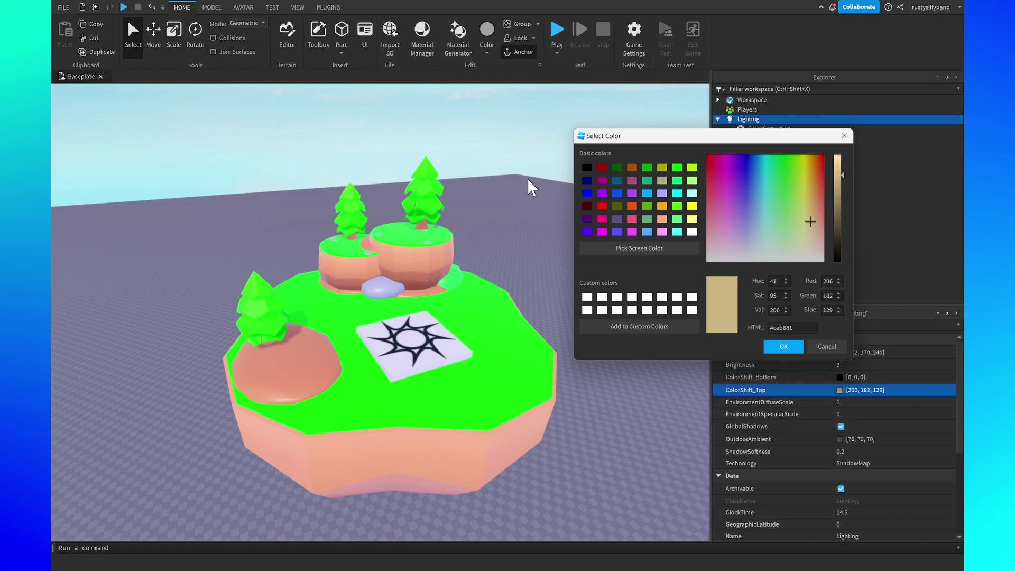
left_click(784, 346)
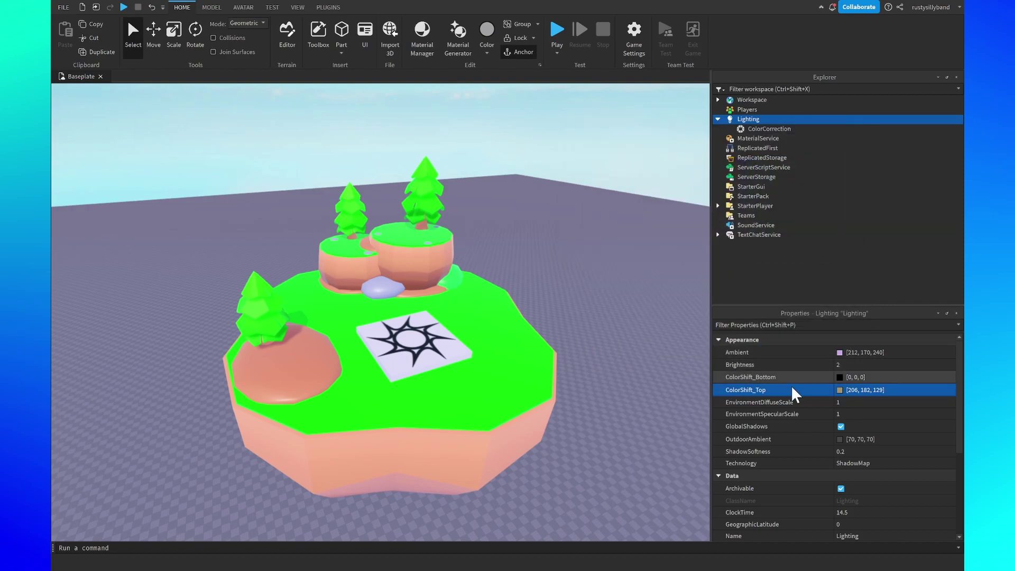
- Try an EnvironmentDiffuseScale of 0.3 on the Lighting service, restore it to 1 and inspect the island
left_click(845, 402)
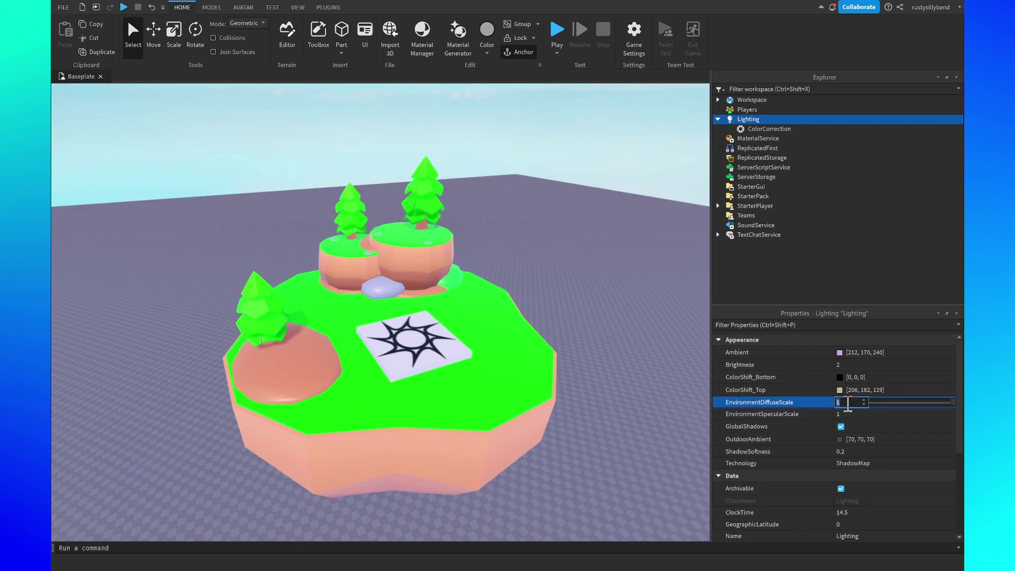
type("0.3")
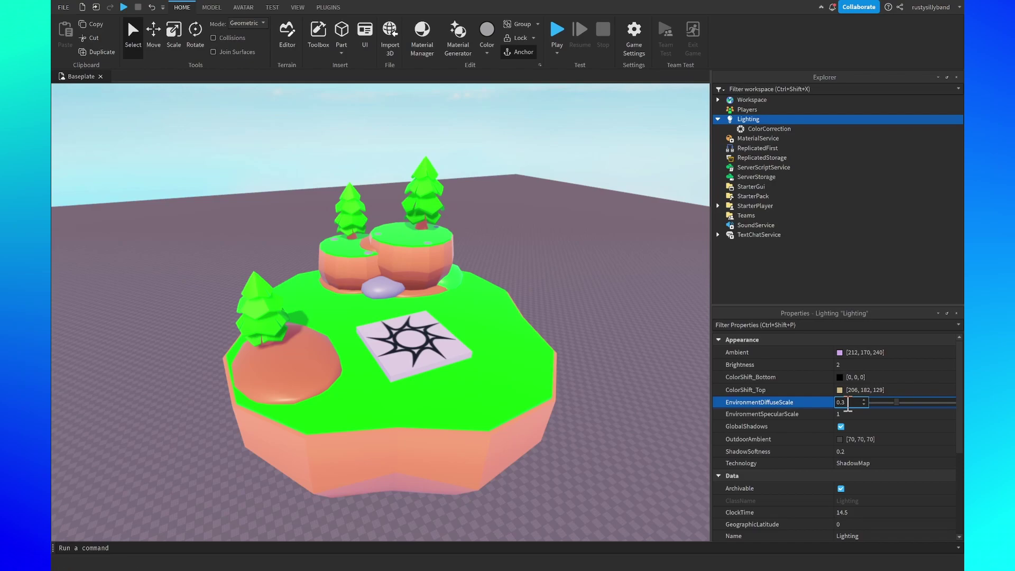
key("BackSpace")
key("BackSpace")
key("BackSpace")
type("1")
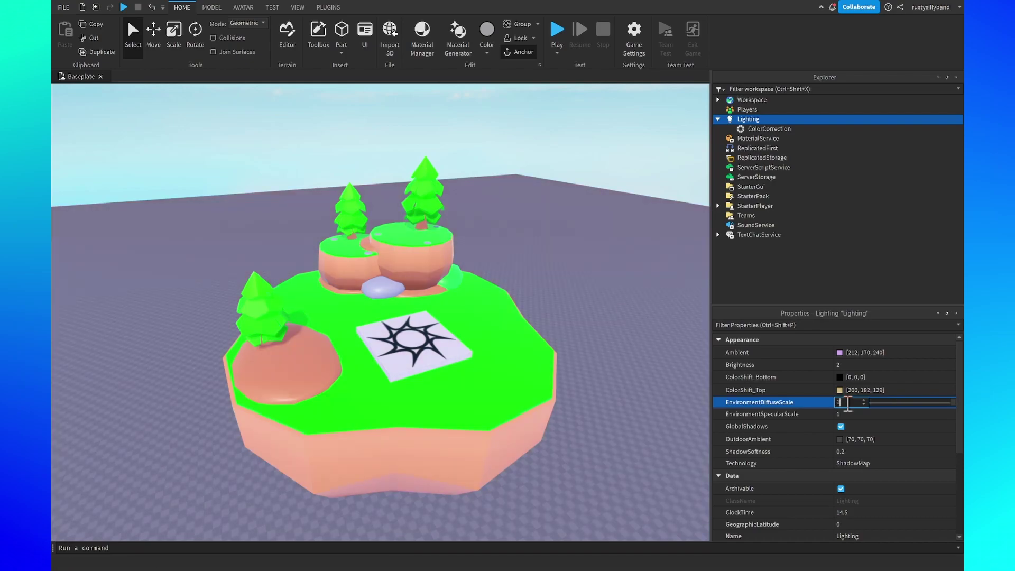
key("Return")
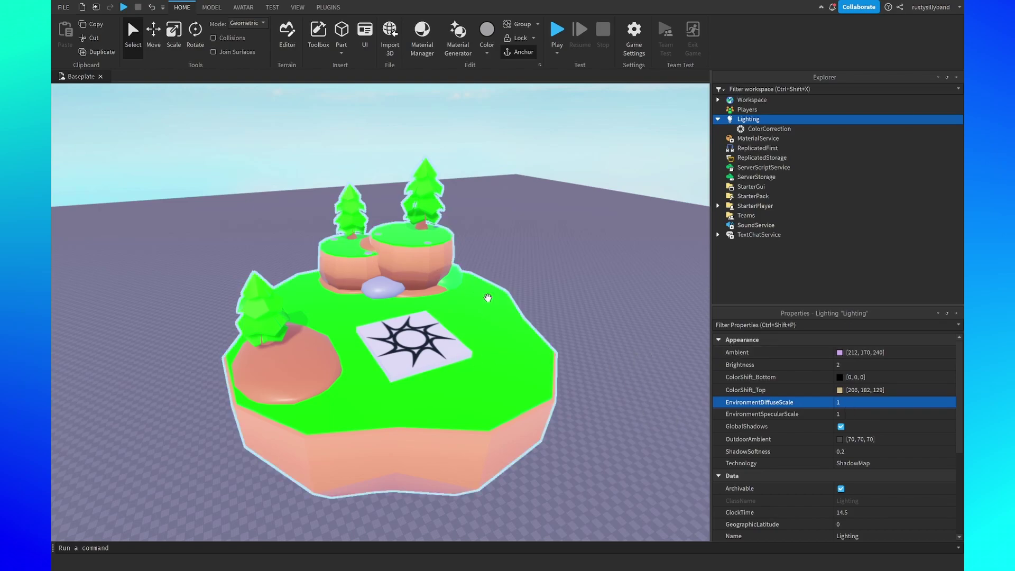
scroll(624, 370, "up", 3)
right_click_drag(616, 341, 548, 303)
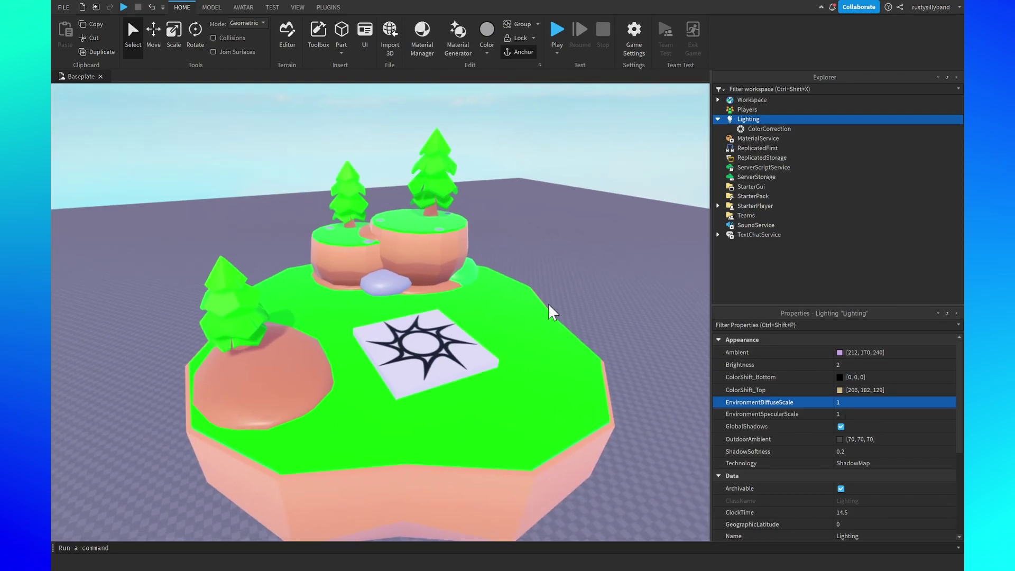
- Set the Lighting service's EnvironmentSpecularScale to 0.3 and inspect the island's surfaces up close
left_click(854, 414)
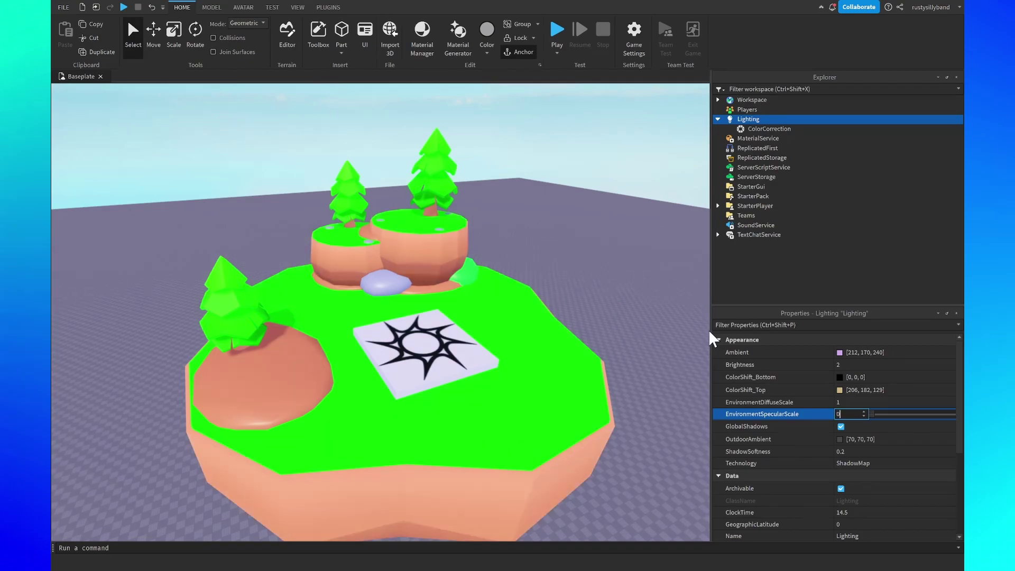
type("0.3")
key("Return")
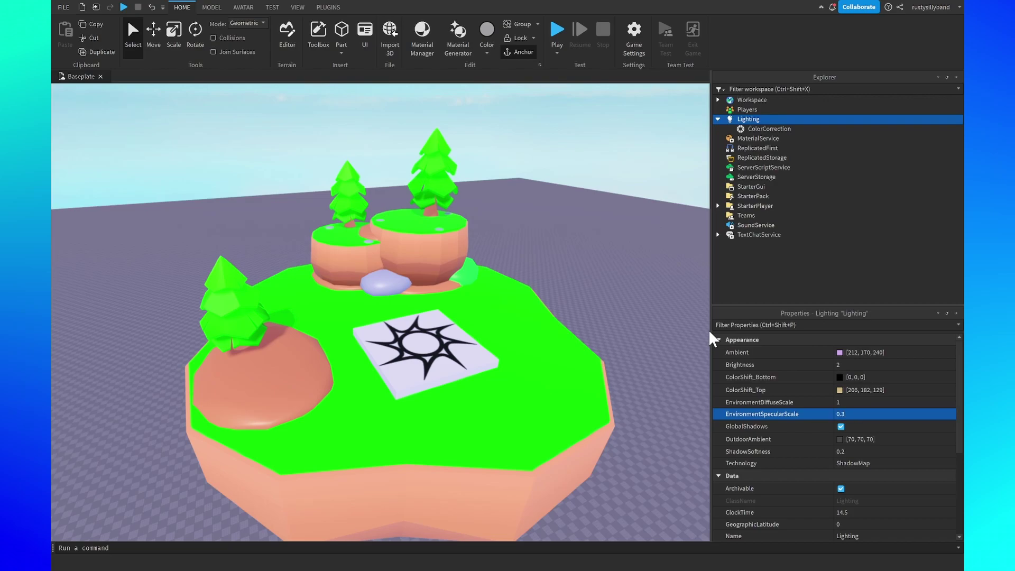
scroll(362, 266, "up", 5)
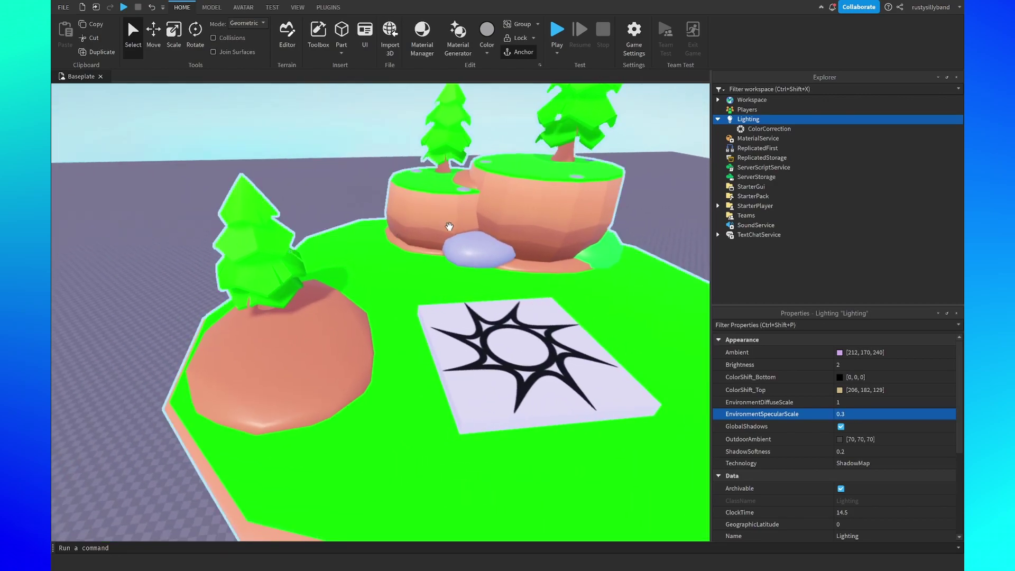
scroll(362, 266, "down", 8)
scroll(393, 272, "up", 3)
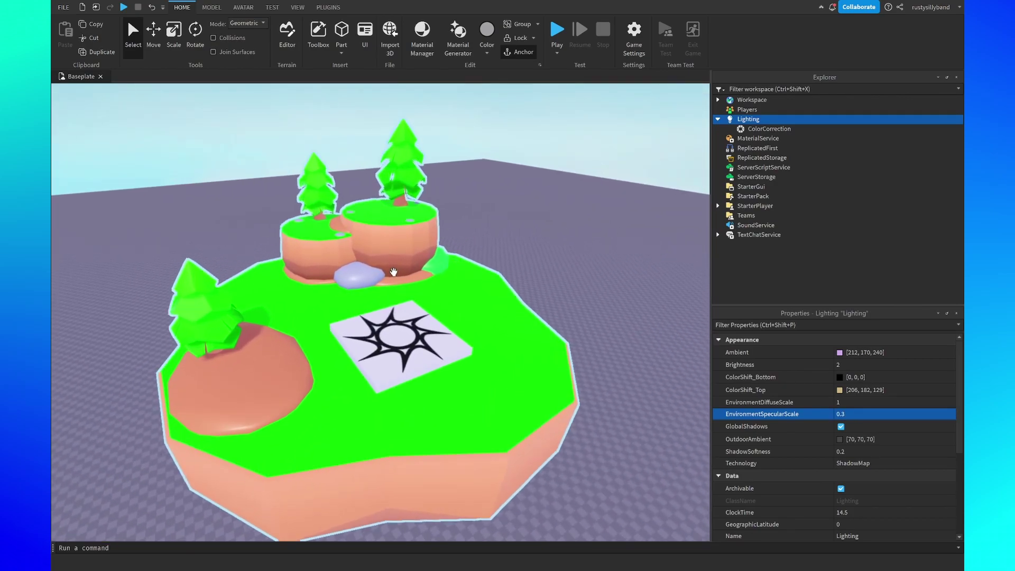
- Turn off the Lighting service's GlobalShadows, inspect the island without shadows and enable GlobalShadows again
scroll(393, 272, "up", 2)
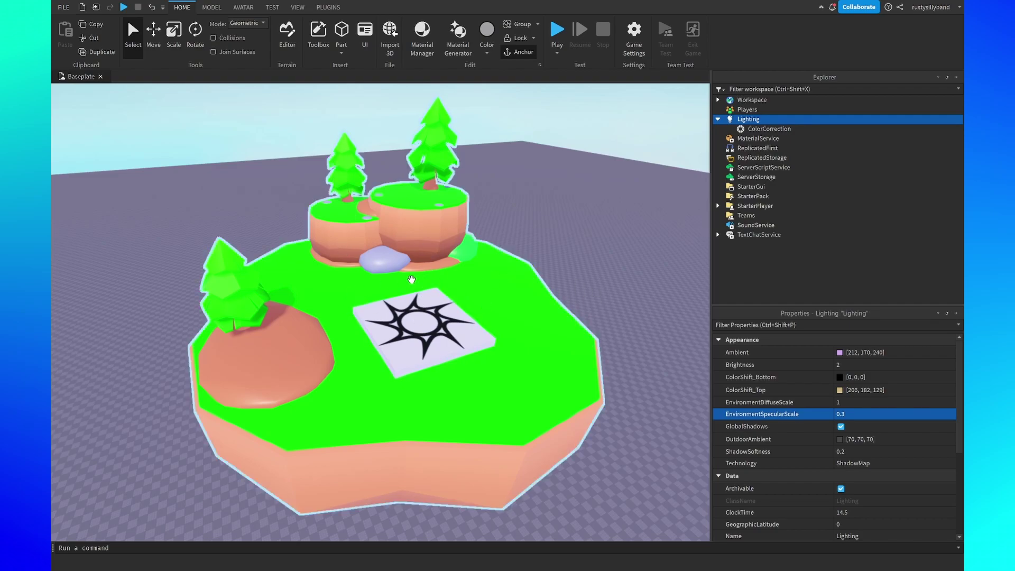
scroll(596, 267, "down", 1)
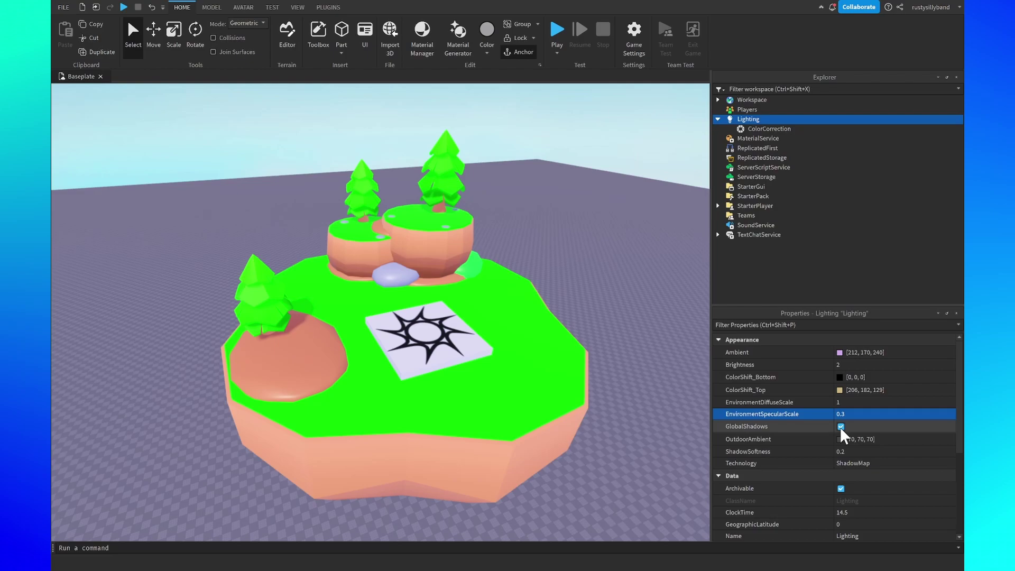
right_click_drag(495, 337, 495, 321)
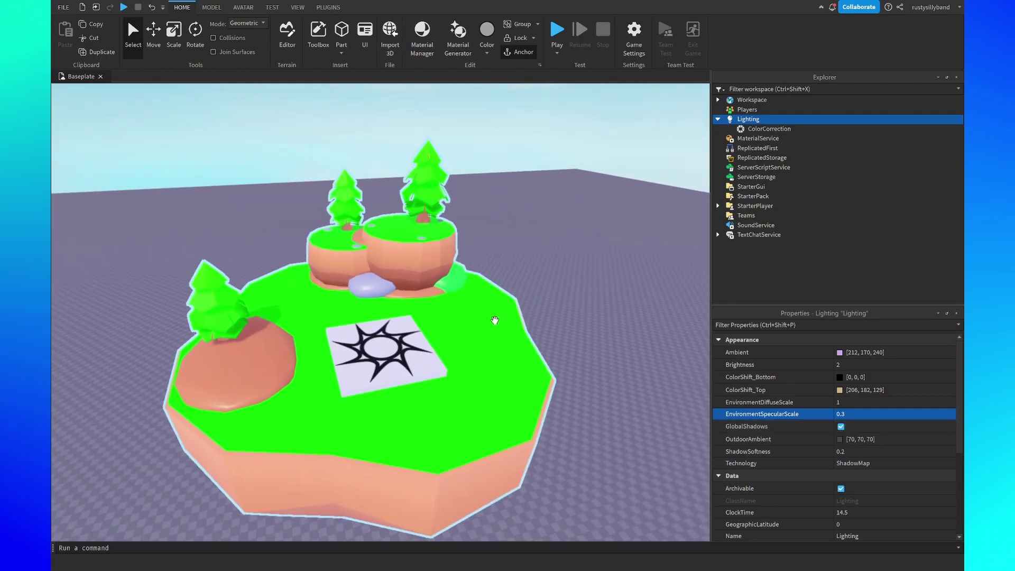
right_click_drag(595, 299, 581, 260)
left_click(841, 426)
scroll(583, 249, "up", 3)
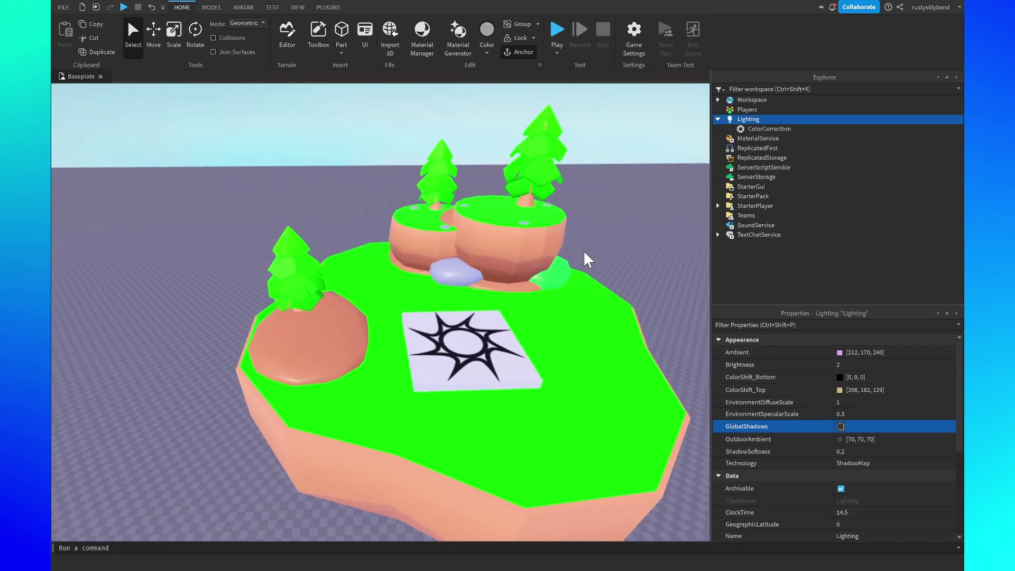
scroll(582, 250, "down", 5)
scroll(583, 249, "up", 2)
left_click(841, 427)
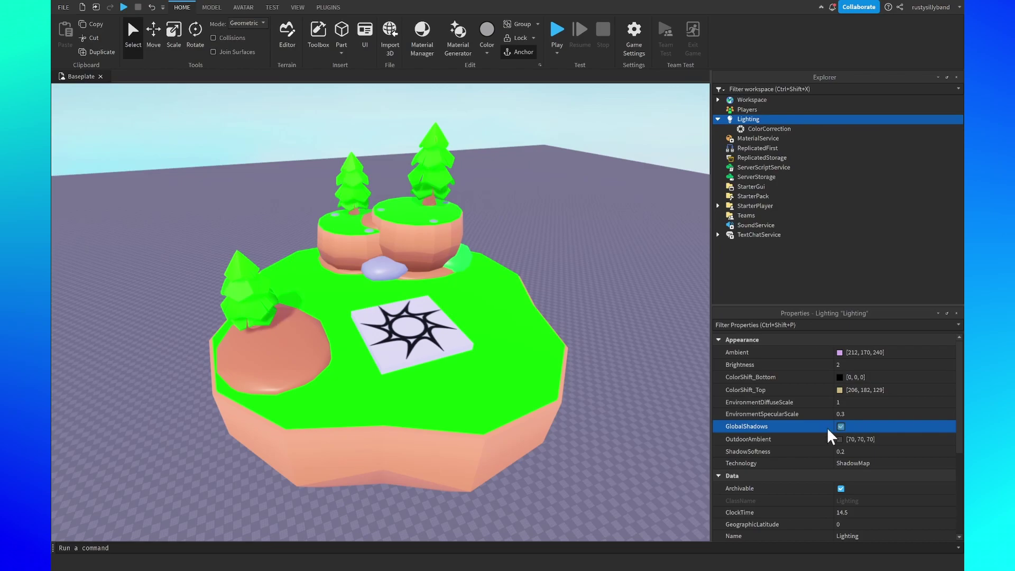
right_click_drag(591, 281, 592, 282)
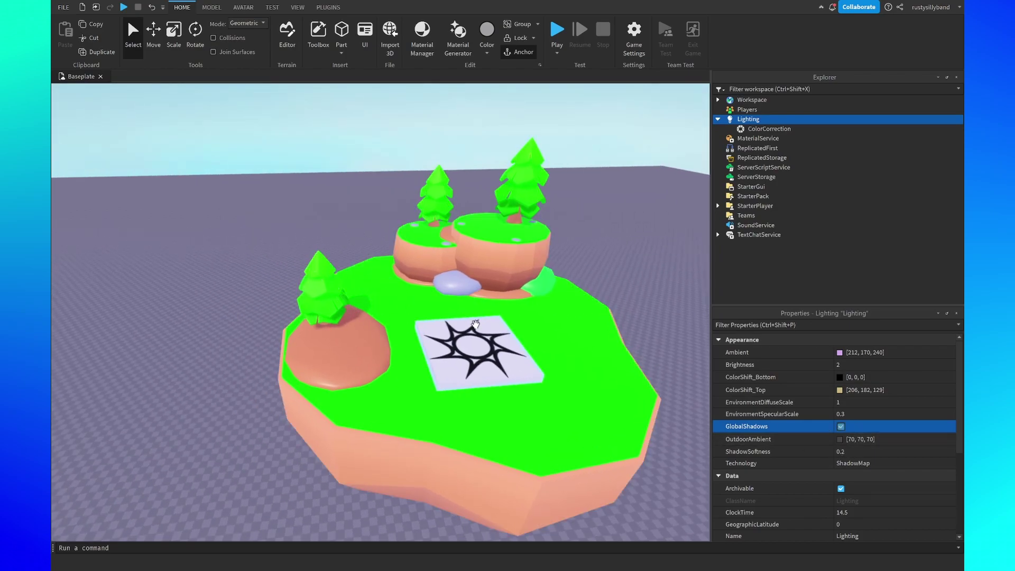
right_click_drag(501, 329, 501, 328)
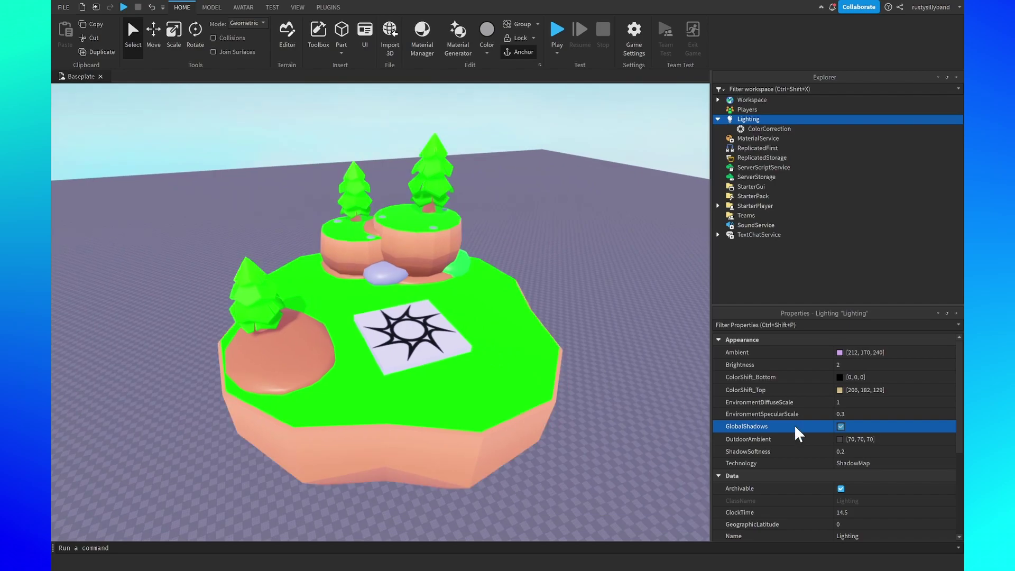
- Set the Lighting service's OutdoorAmbient to 128, 102, 153, preview another purple in the color picker and discard that preview
left_click(851, 439)
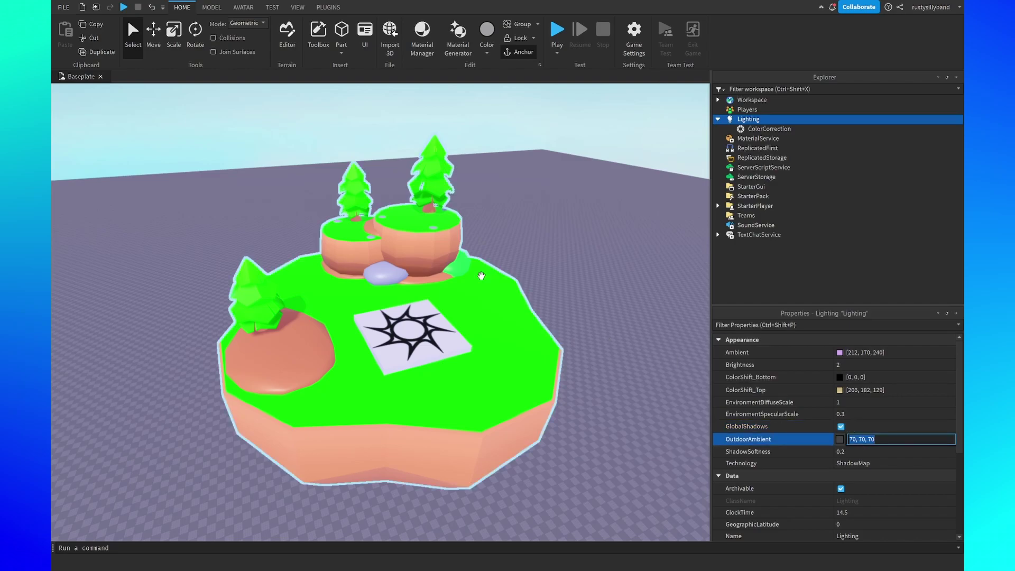
type("128, 102, 153")
key("Return")
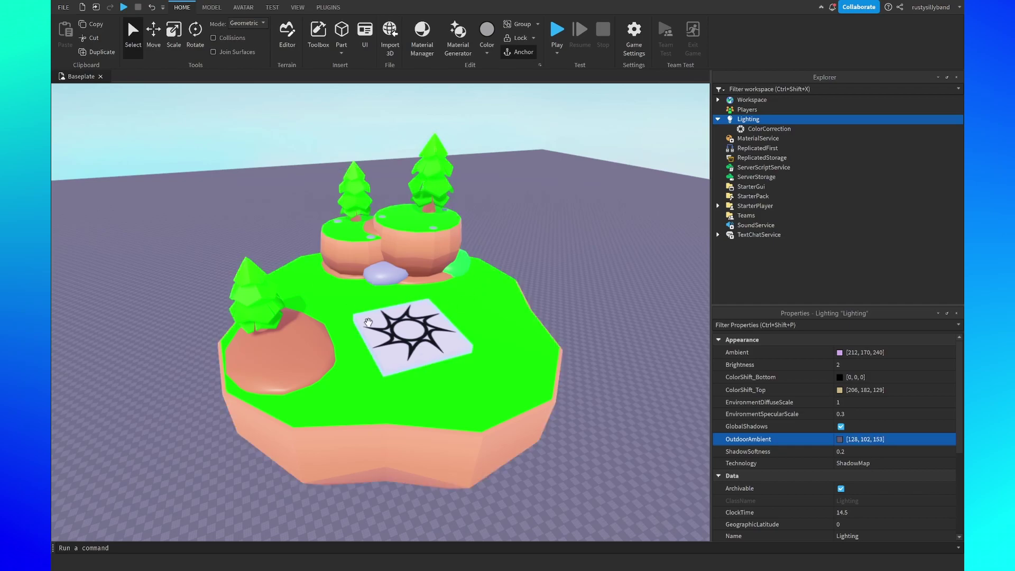
left_click(840, 439)
left_click_drag(525, 174, 671, 196)
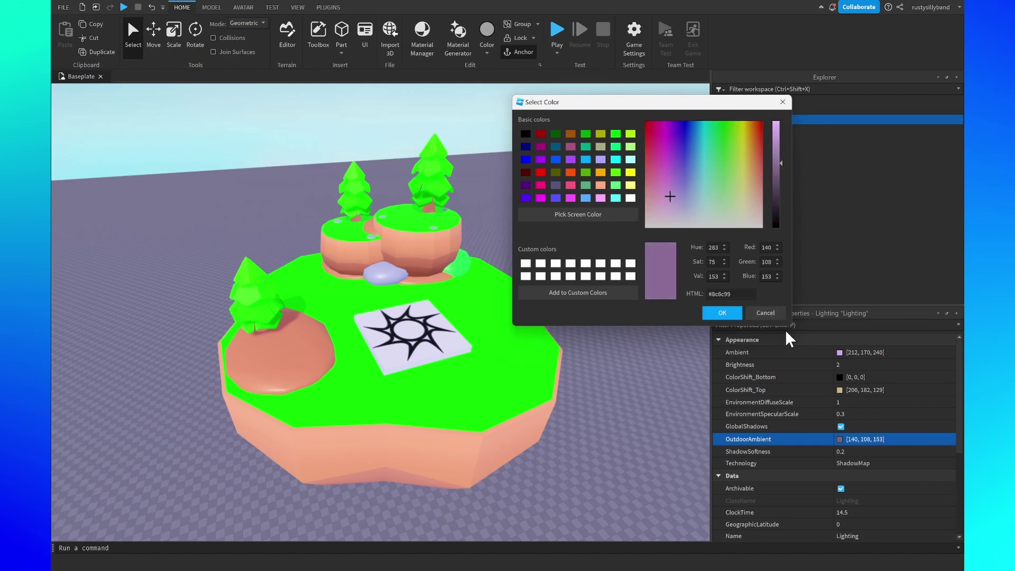
key("Escape")
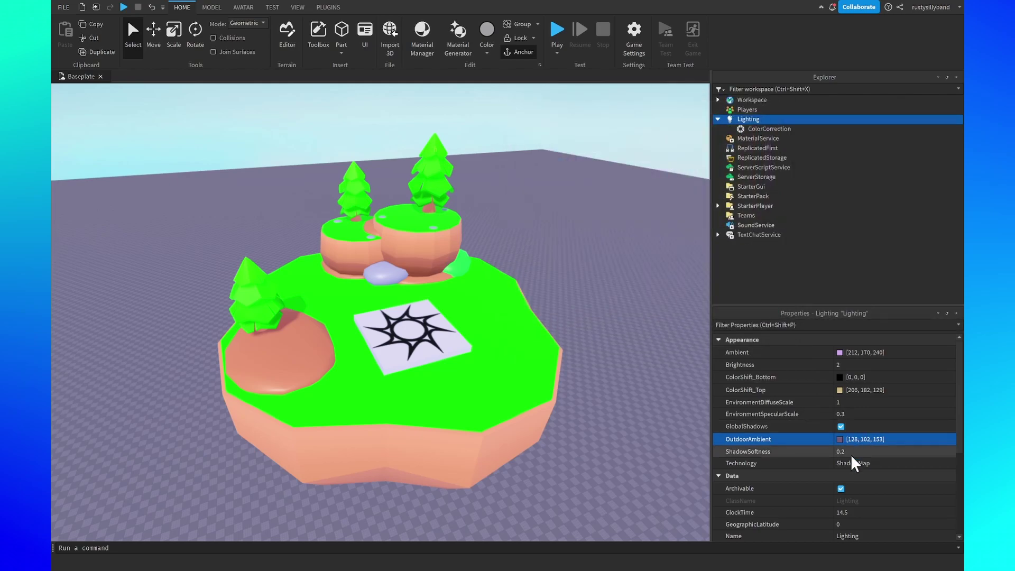
- Try a ShadowSoftness of 0.5 on the Lighting service and change it to 0.3
scroll(804, 420, "down", 1)
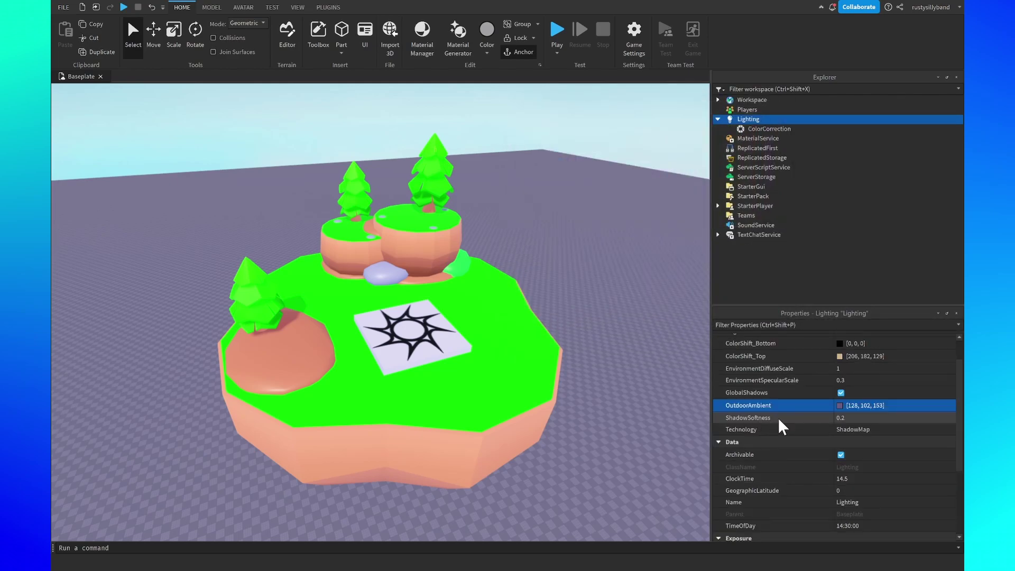
left_click(846, 418)
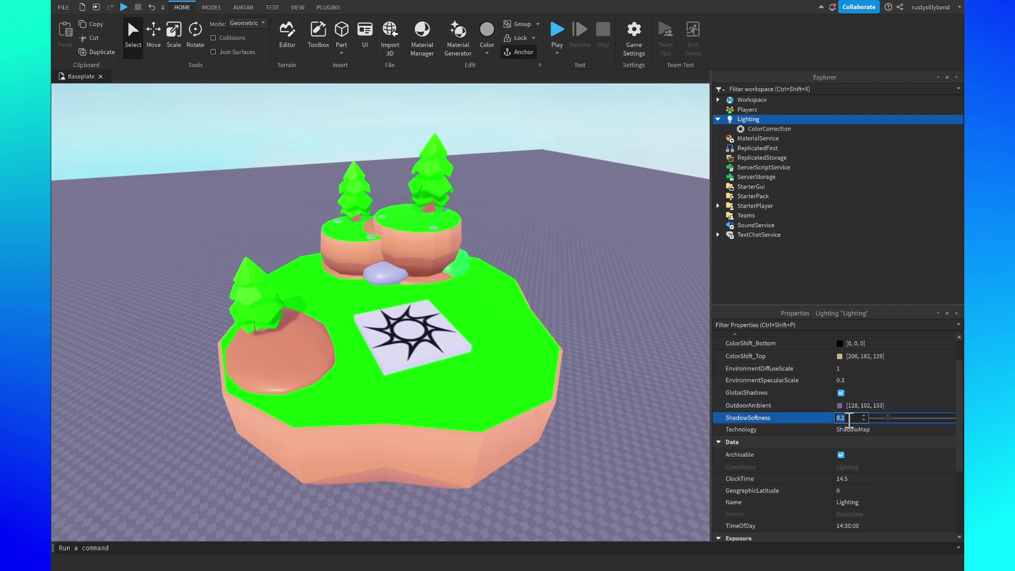
left_click(848, 421)
key("BackSpace")
type("5")
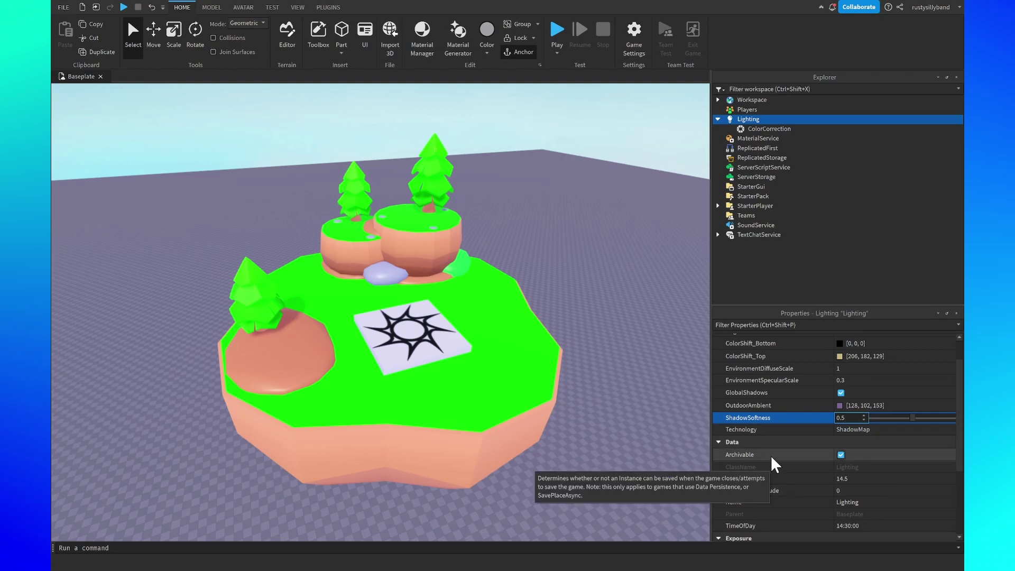
key("BackSpace")
type("3")
key("Return")
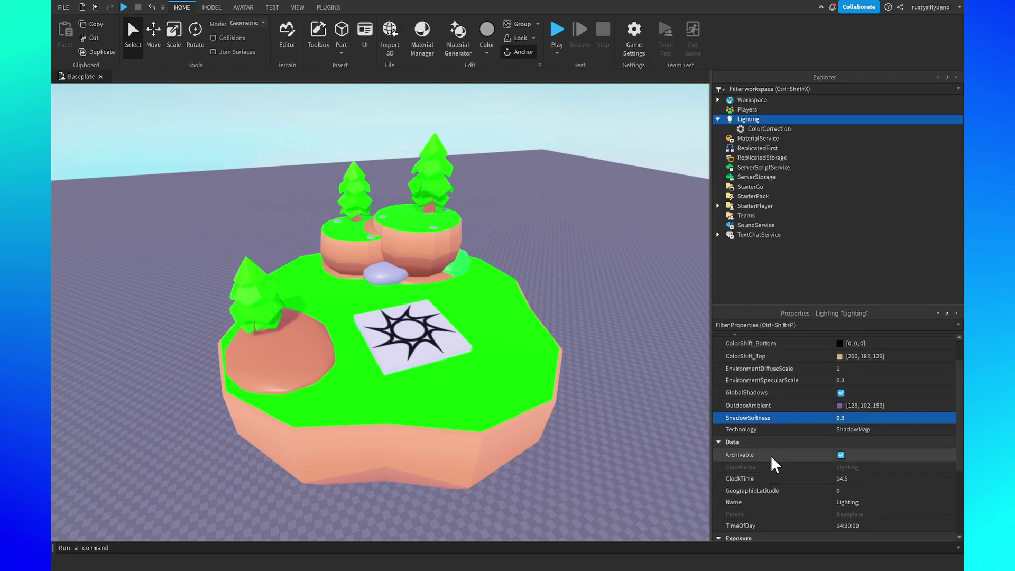
- Try a ShadowSoftness of 0 on the Lighting service and inspect the tree's shadow on the dirt mound up close
left_click(845, 417)
type("0")
key("Return")
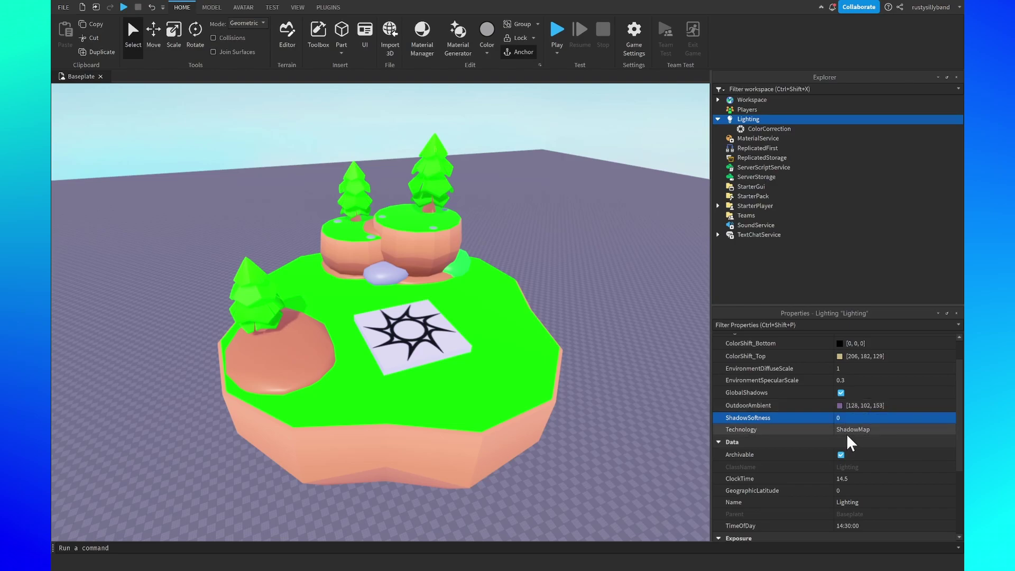
key("w")
right_click_drag(435, 213, 434, 212)
key("w")
key("s")
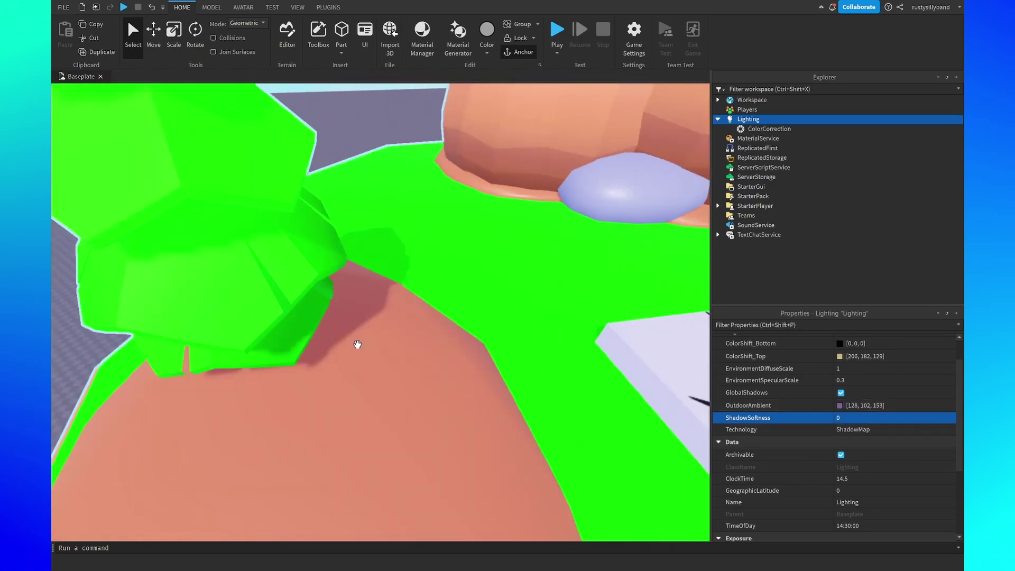
scroll(392, 236, "down", 10)
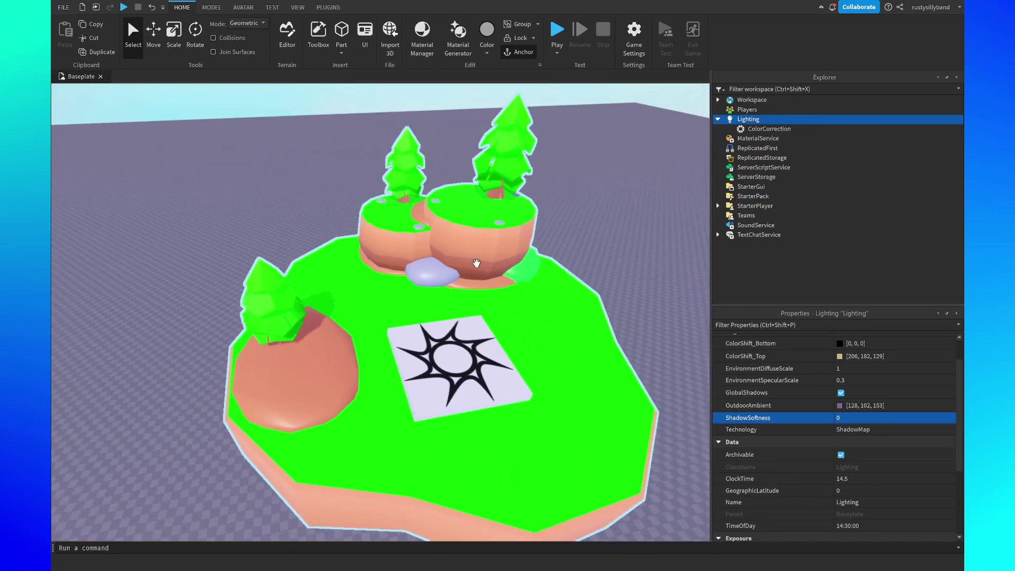
- Set the Lighting service's ShadowSoftness to 0.4 and inspect the island's shadows
left_click(858, 416)
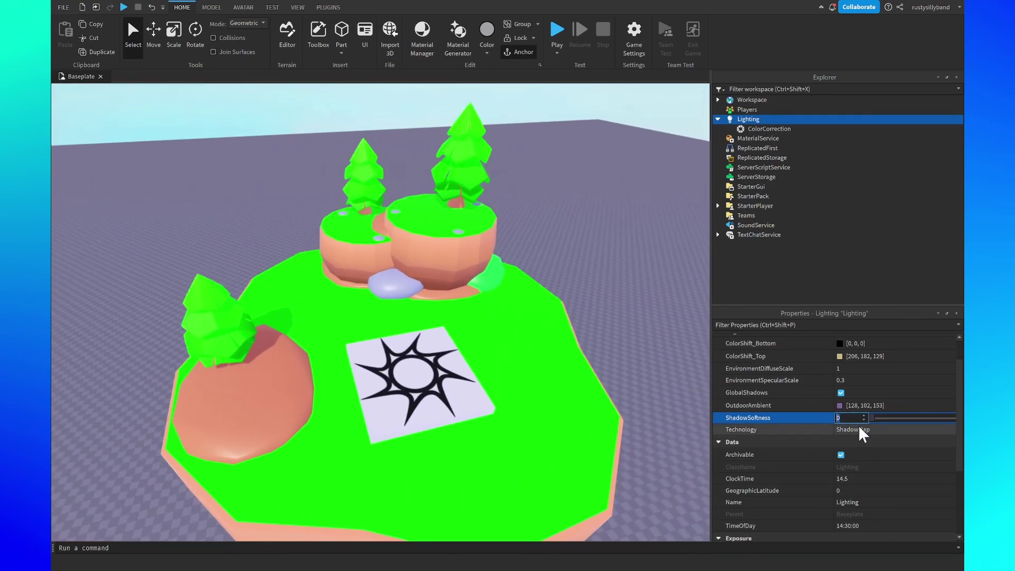
type("0.5")
key("BackSpace")
type("4")
key("Return")
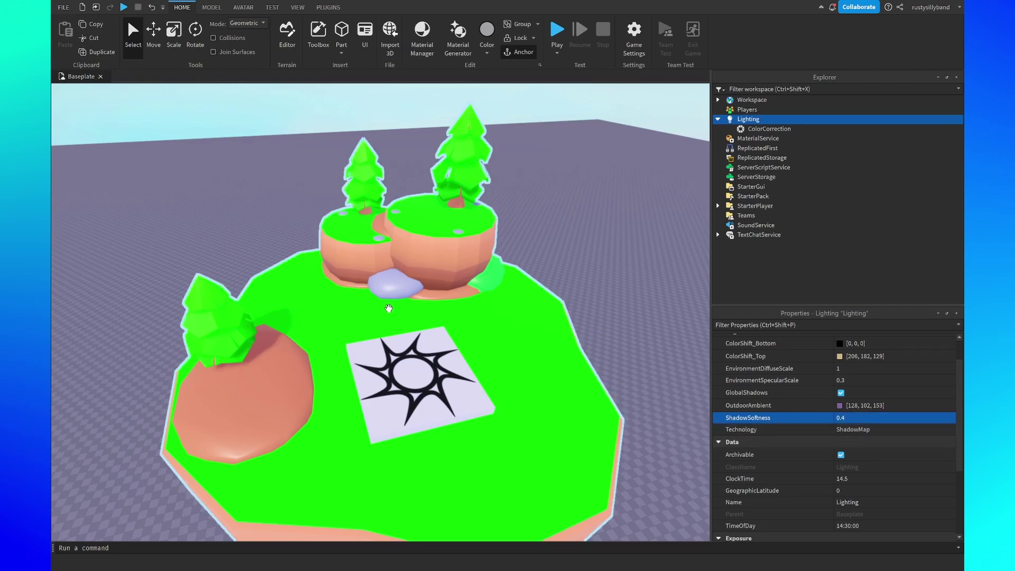
scroll(389, 309, "up", 5)
scroll(389, 308, "down", 7)
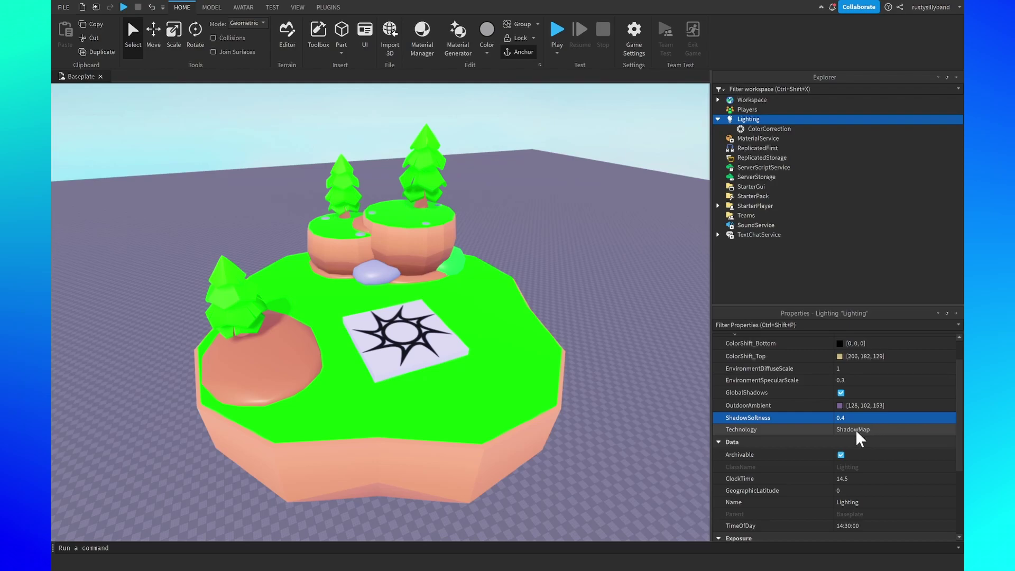
- Try the Compatibility and Future options for the Lighting service's Technology, inspecting the island under each, and return it to ShadowMap
left_click(862, 429)
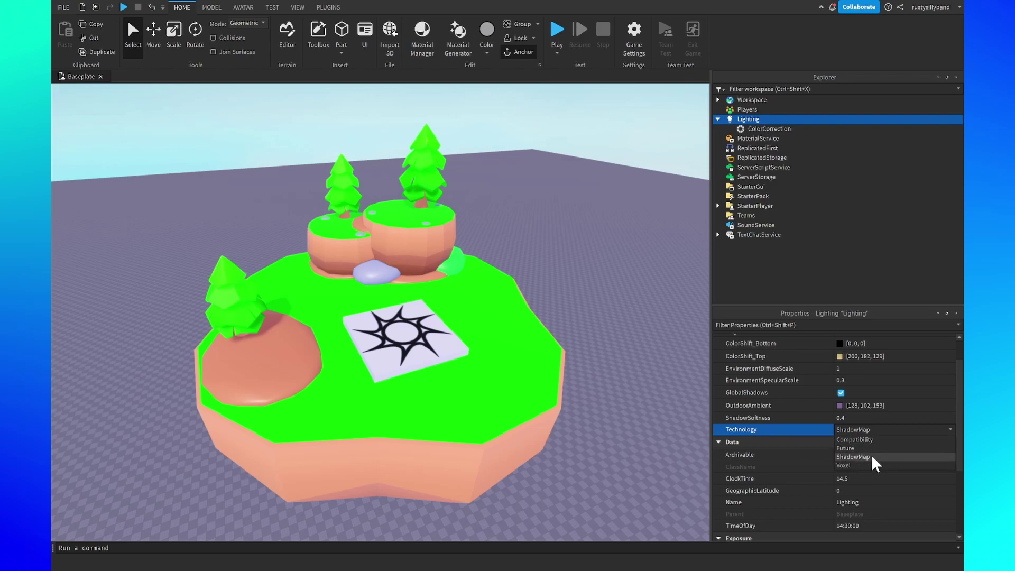
left_click(863, 441)
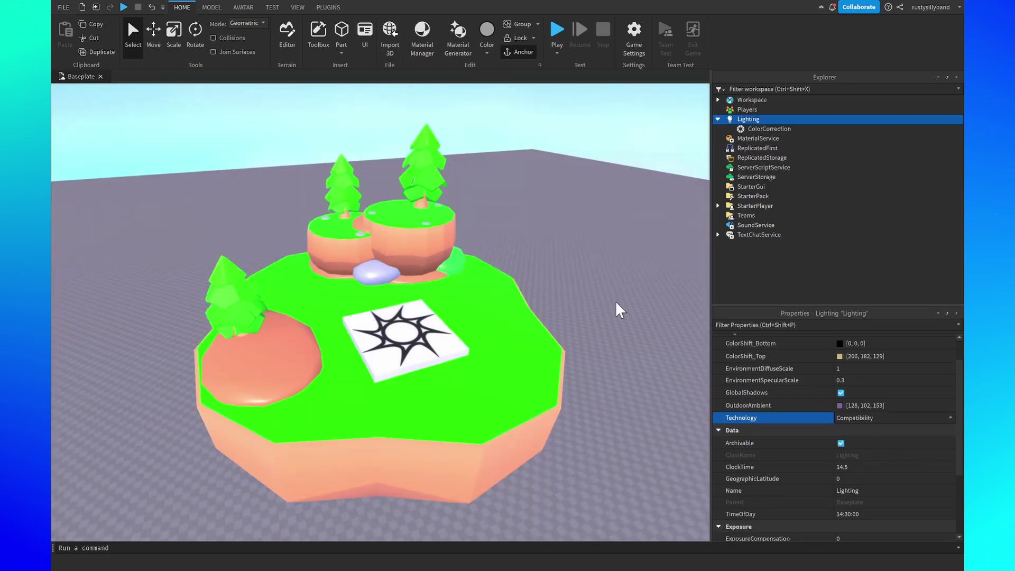
right_click_drag(601, 311, 591, 311)
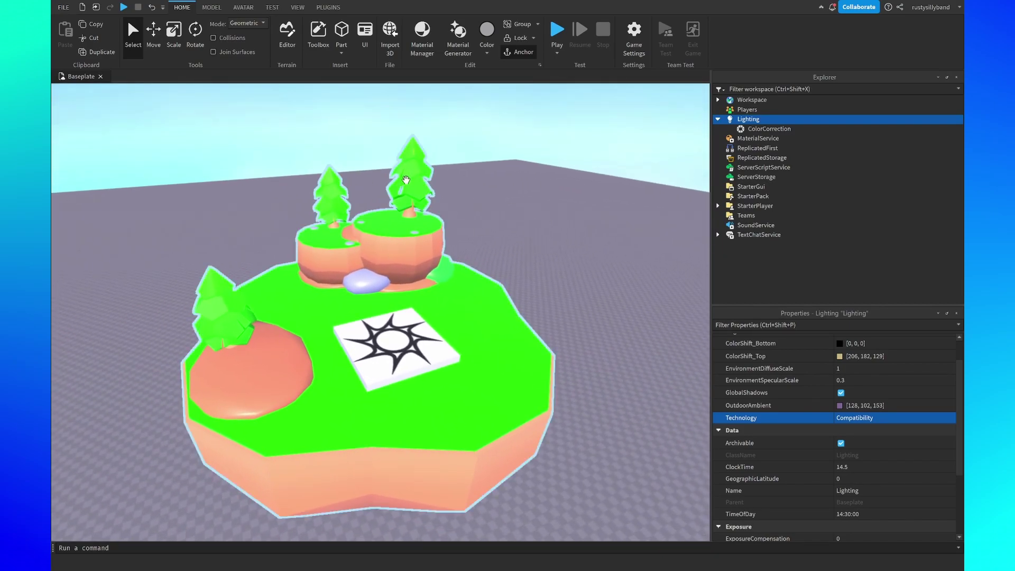
left_click(849, 418)
left_click(847, 437)
right_click_drag(665, 301, 665, 301)
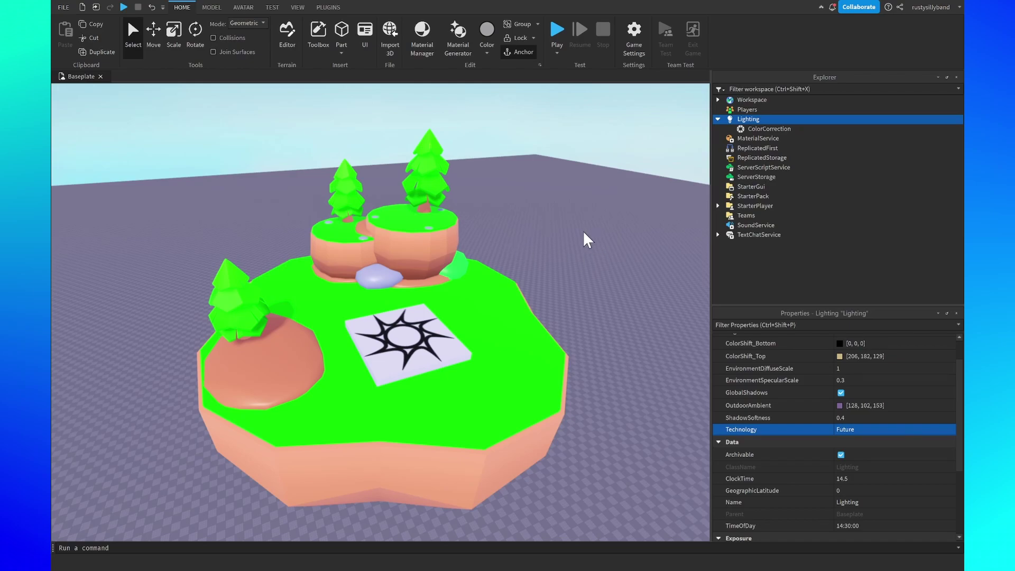
left_click(871, 431)
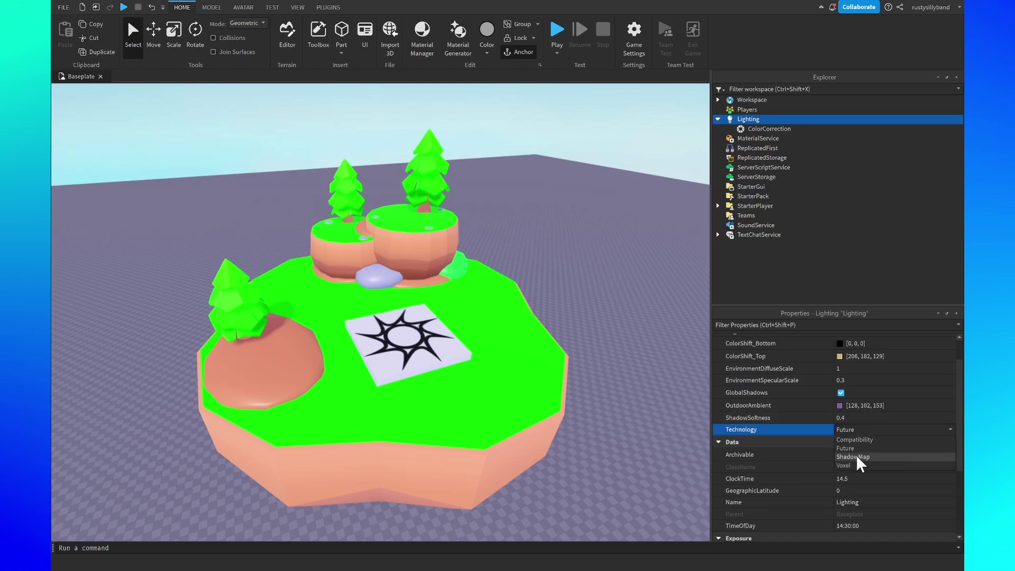
left_click(856, 457)
right_click_drag(534, 255, 530, 255)
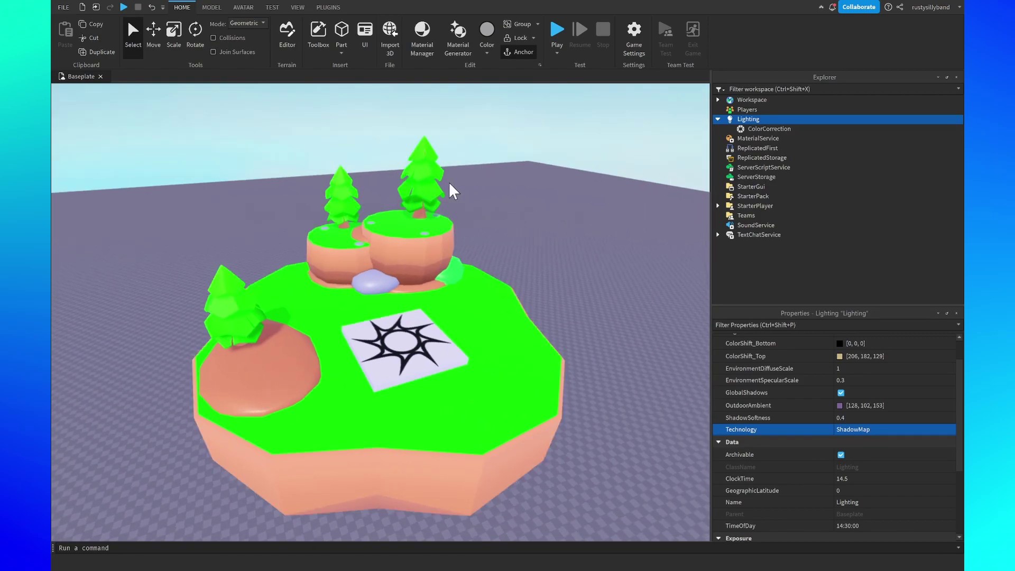
- Try the Voxel option for the Lighting service's Technology, inspect the island and restore ShadowMap
left_click(865, 430)
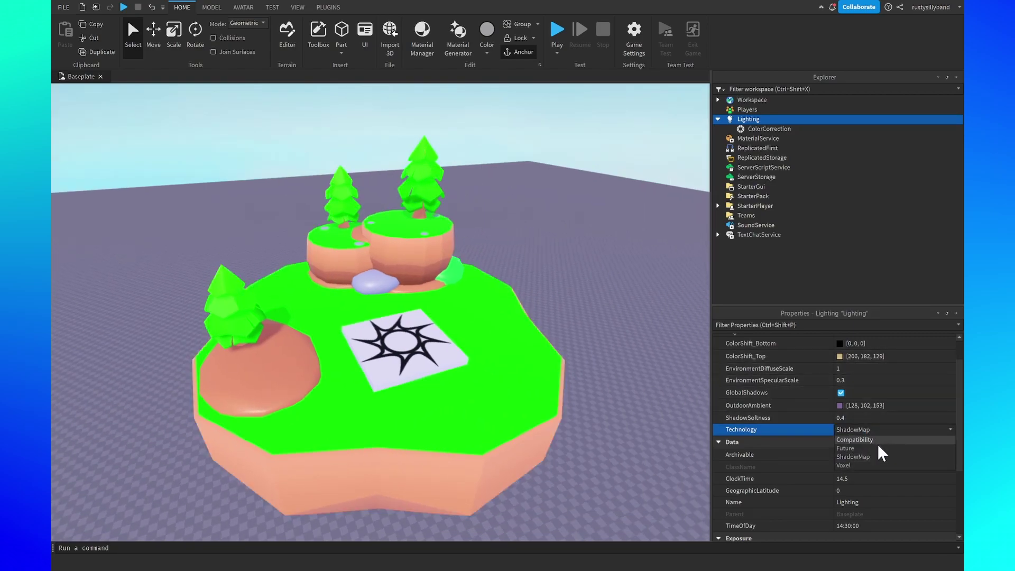
left_click(859, 465)
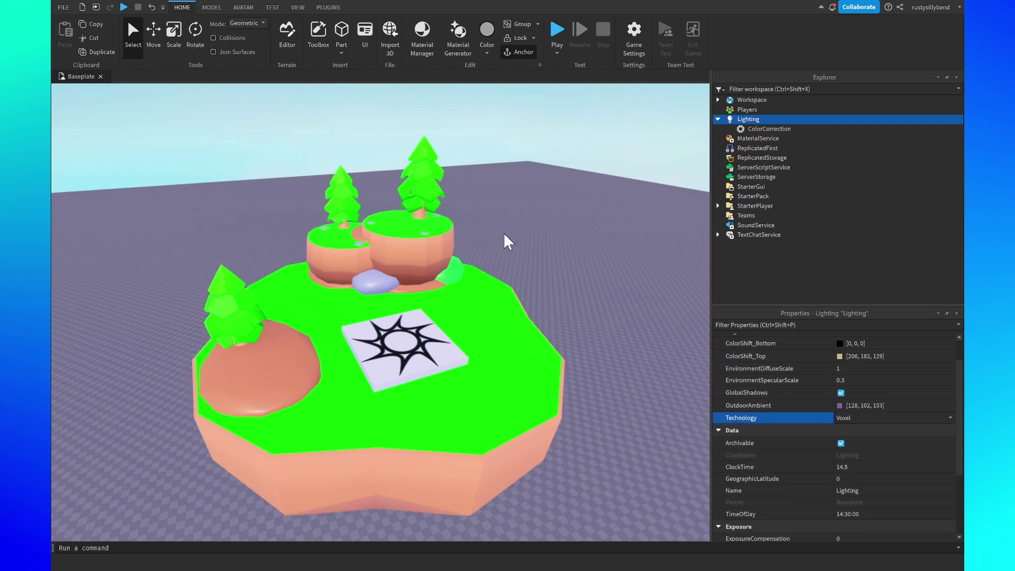
right_click_drag(577, 229, 579, 229)
right_click_drag(488, 217, 487, 217)
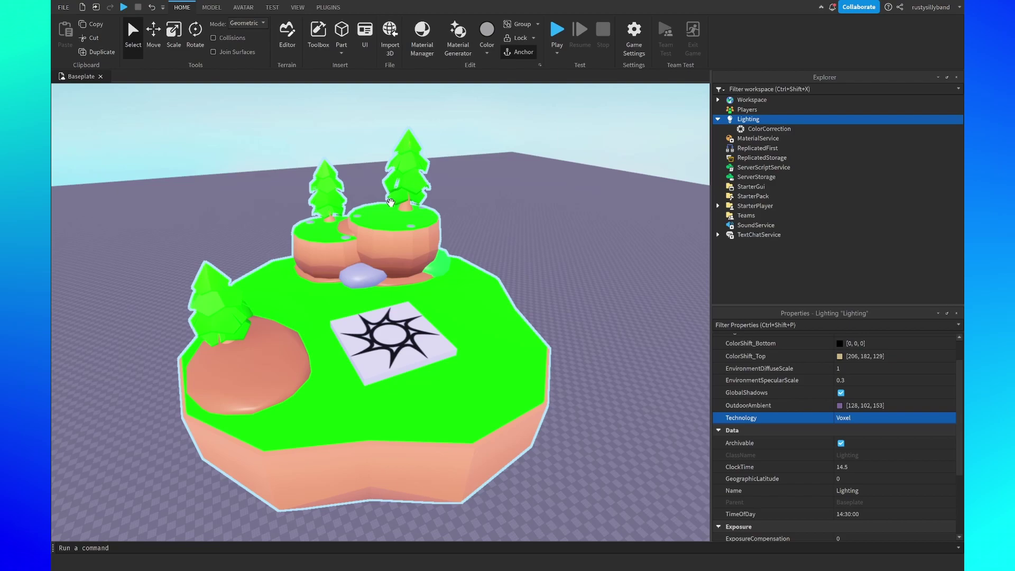
left_click(855, 420)
left_click(867, 443)
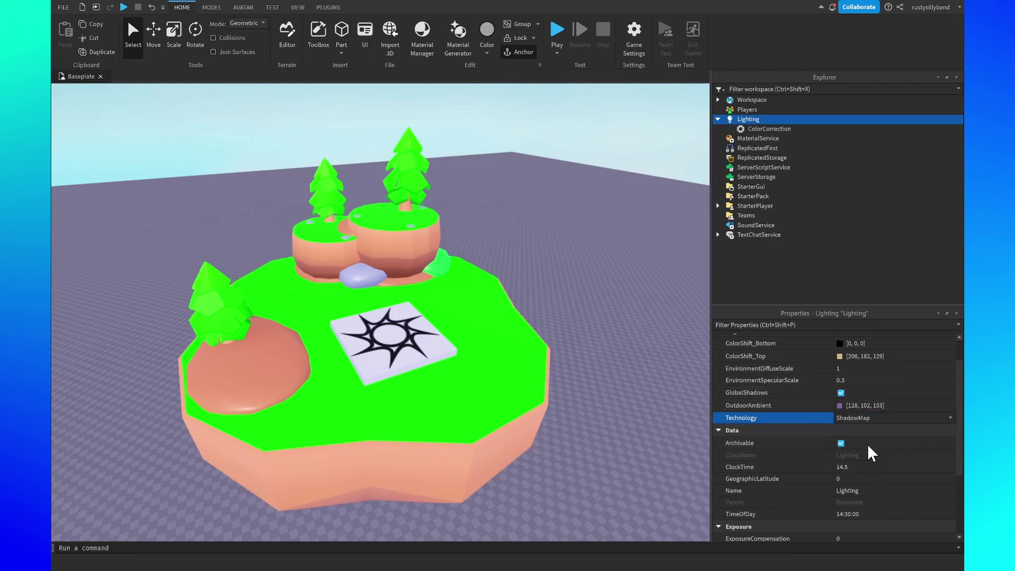
- Set the Lighting service's ClockTime to 14 and look up at the sun's position in the sky
scroll(836, 454, "down", 1)
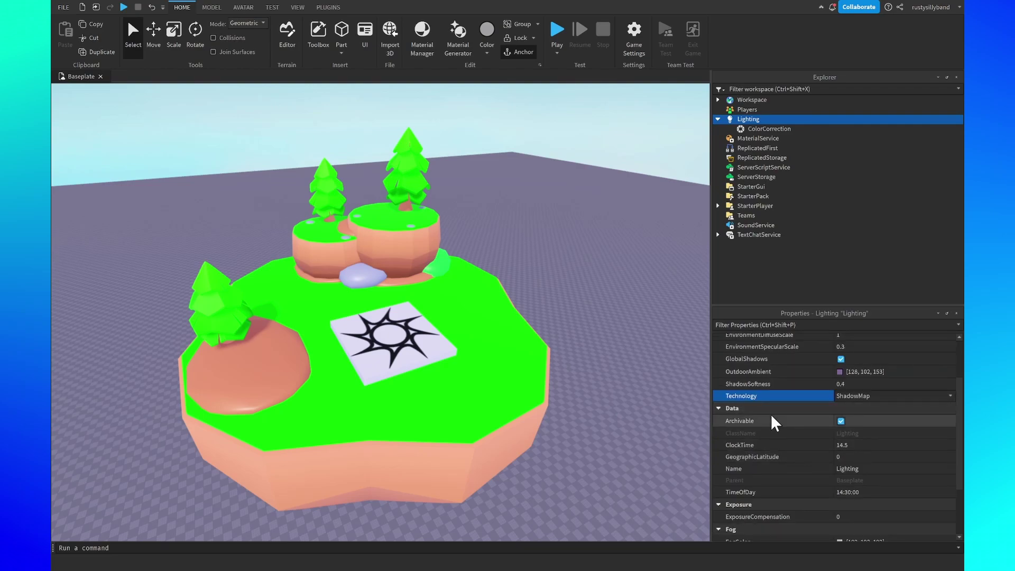
scroll(771, 414, "down", 2)
left_click(852, 377)
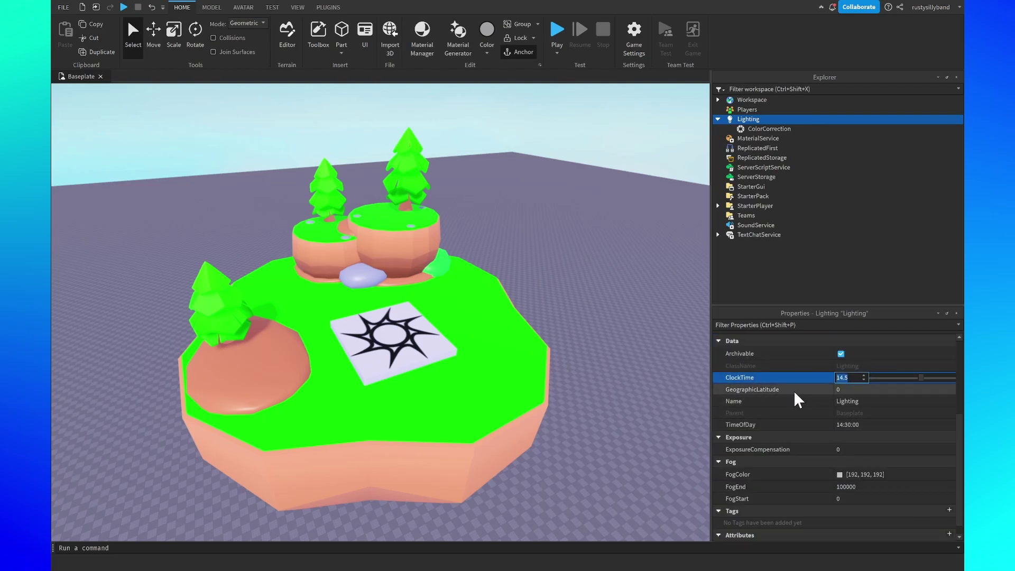
type("14")
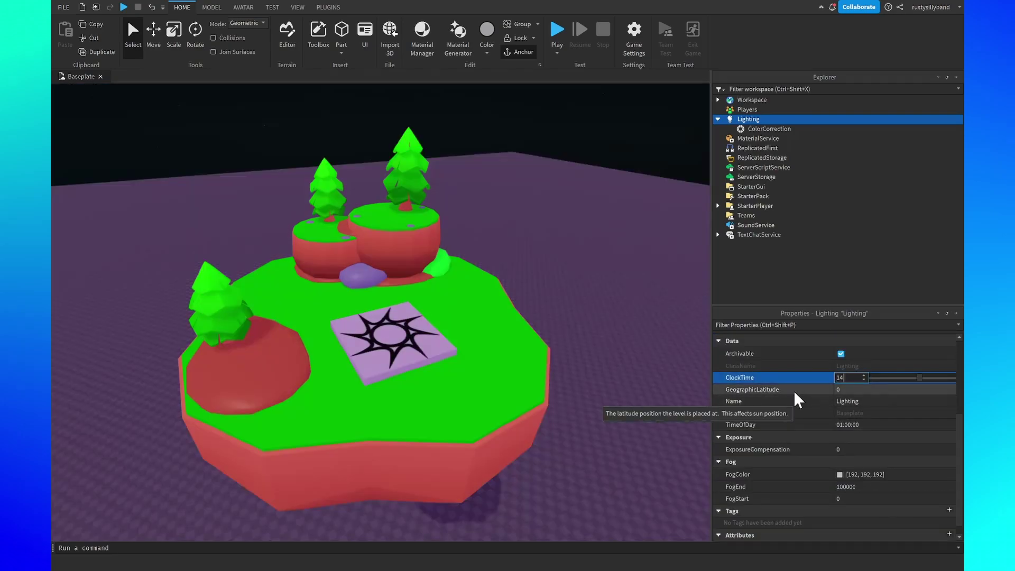
key("Return")
right_click_drag(532, 317, 531, 313)
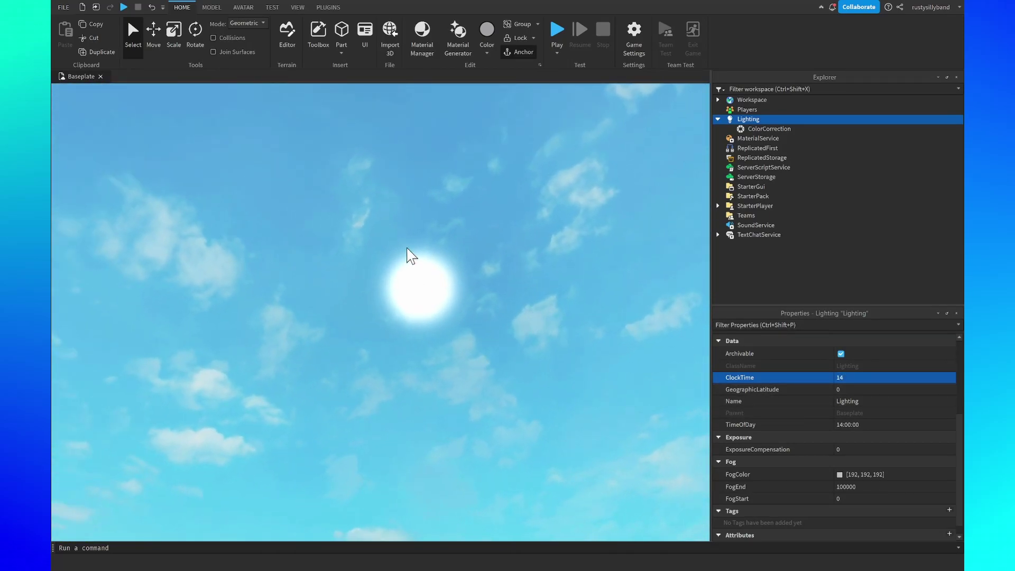
- Try several ClockTime values for the Lighting service, including 5, 4 and 6, and restore 14
right_click_drag(471, 262, 472, 261)
key("w")
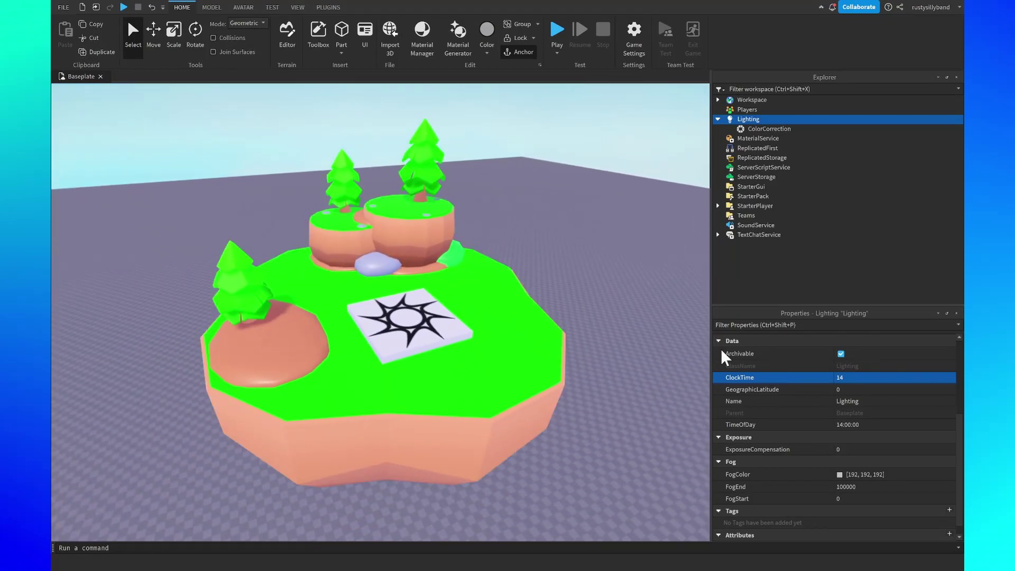
left_click(852, 379)
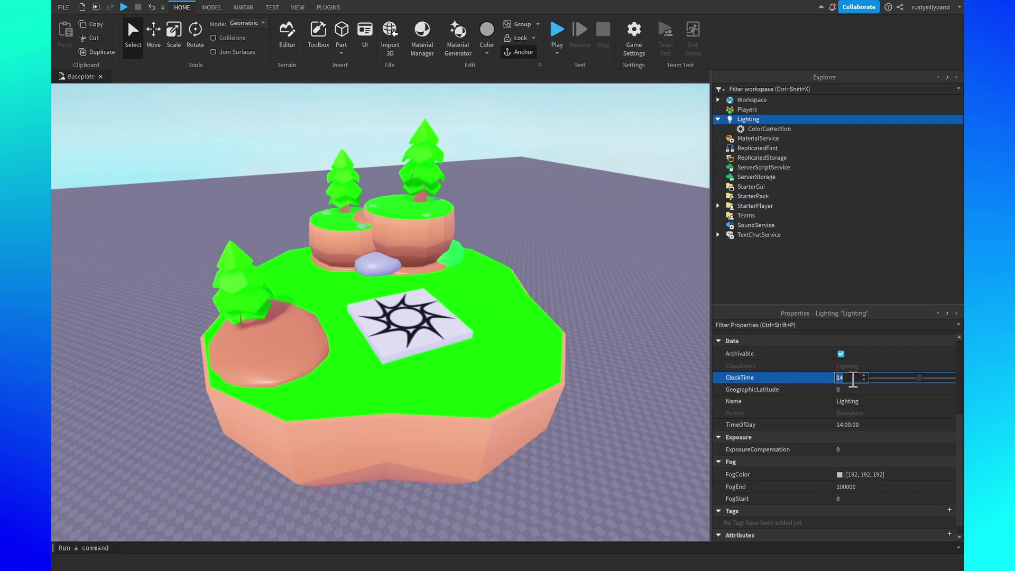
type("0")
key("BackSpace")
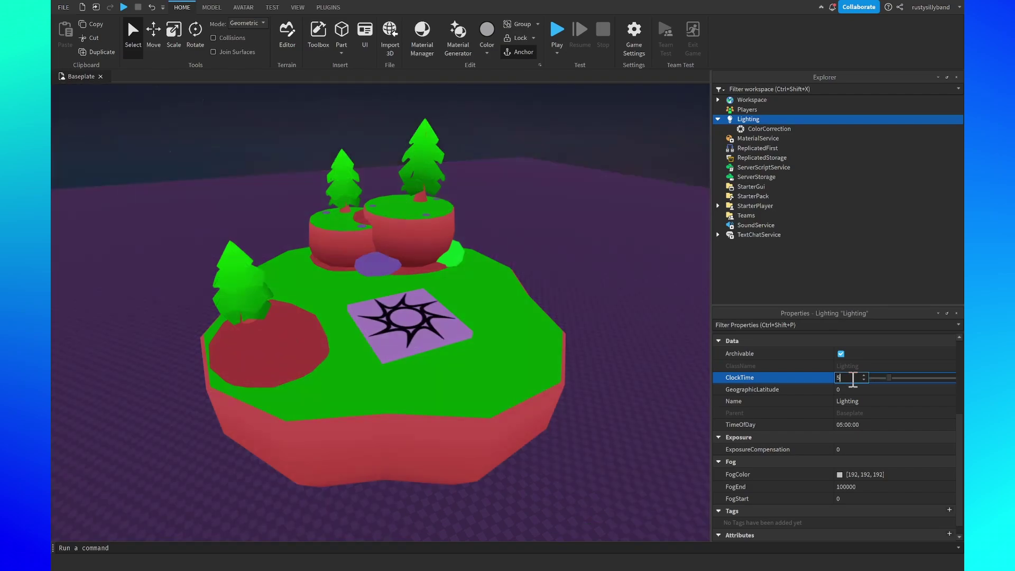
type("6")
key("BackSpace")
type("4")
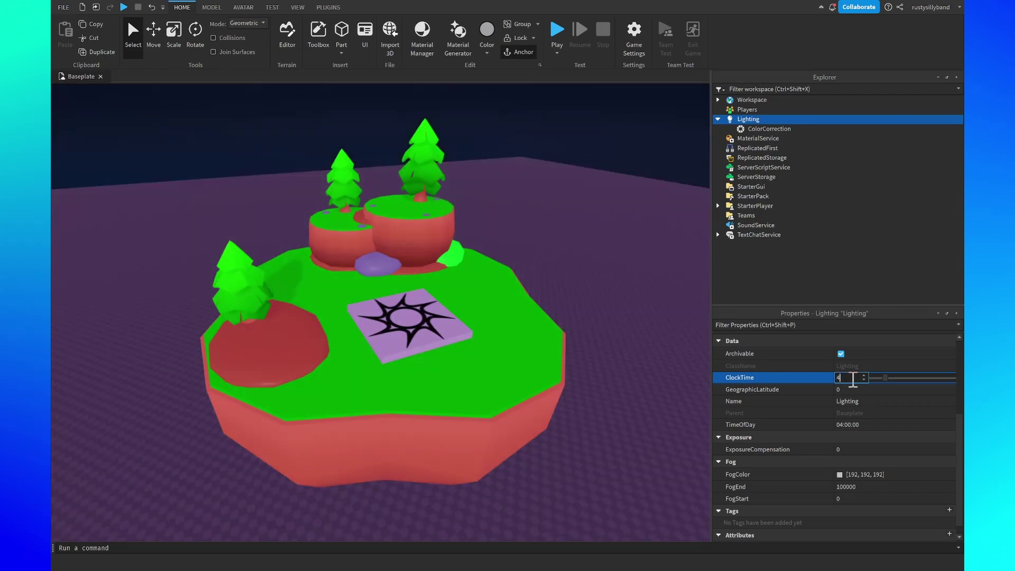
key("BackSpace")
type("6")
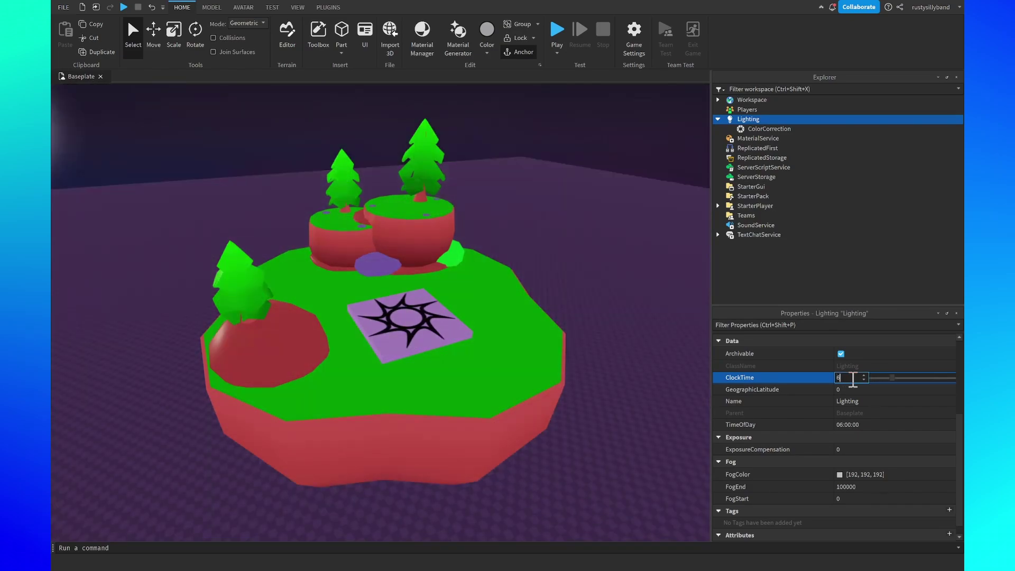
key("BackSpace")
type("14")
key("Return")
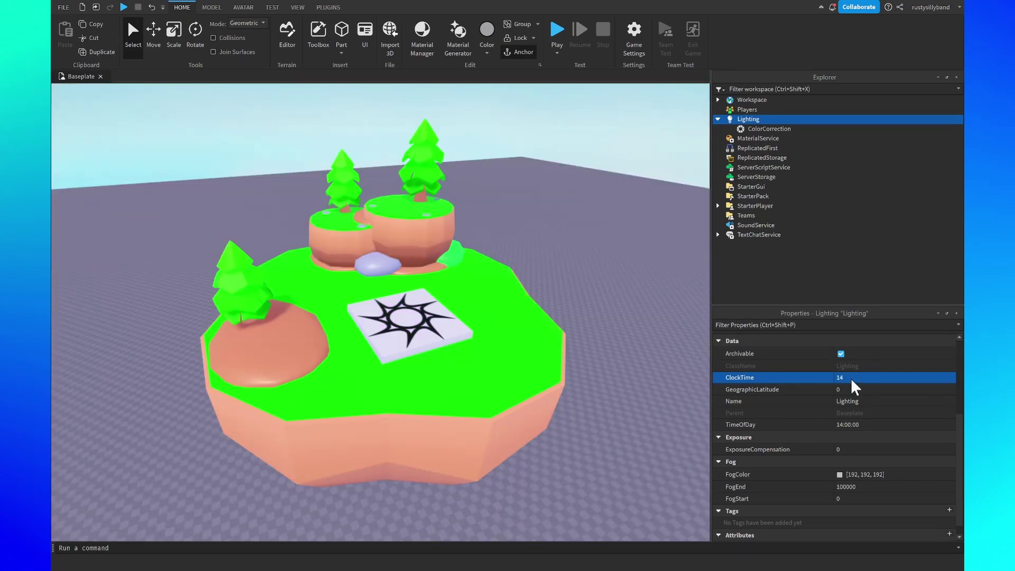
- Set the Lighting service's GeographicLatitude to 40
right_click_drag(492, 264, 474, 293)
left_click(319, 322)
right_click_drag(551, 212, 555, 218)
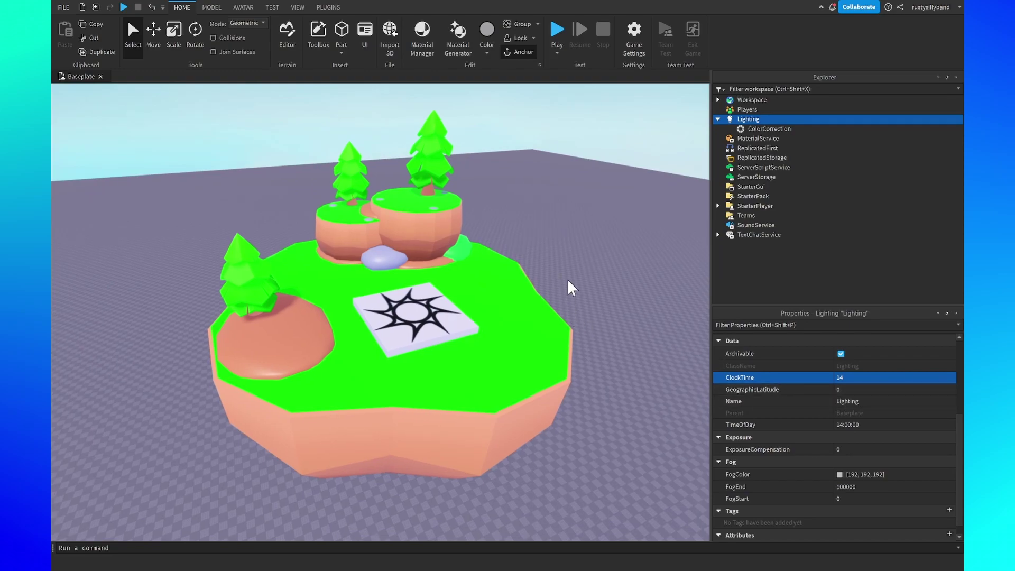
right_click_drag(568, 280, 567, 278)
right_click_drag(443, 300, 444, 301)
left_click(864, 390)
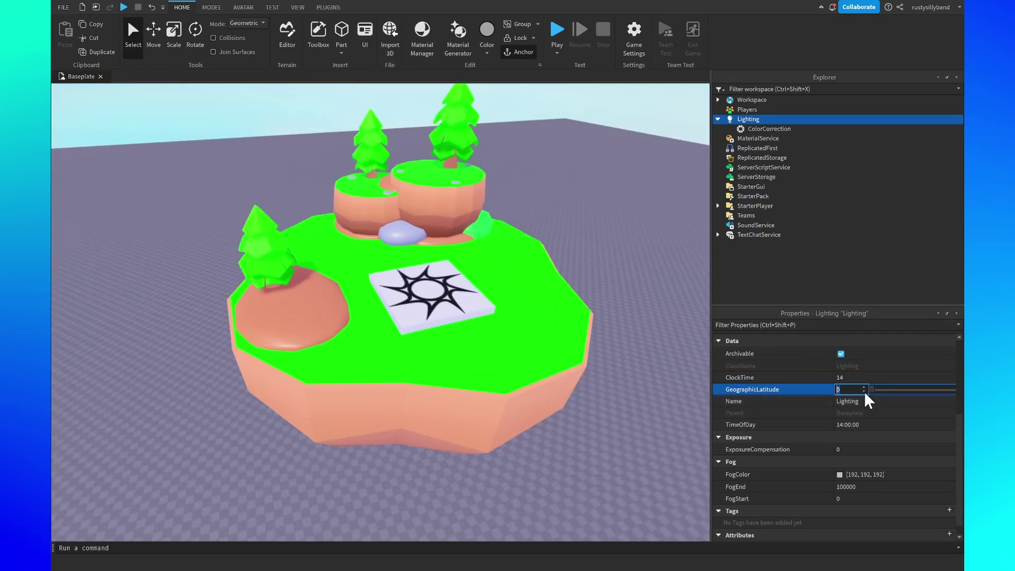
type("40")
key("Return")
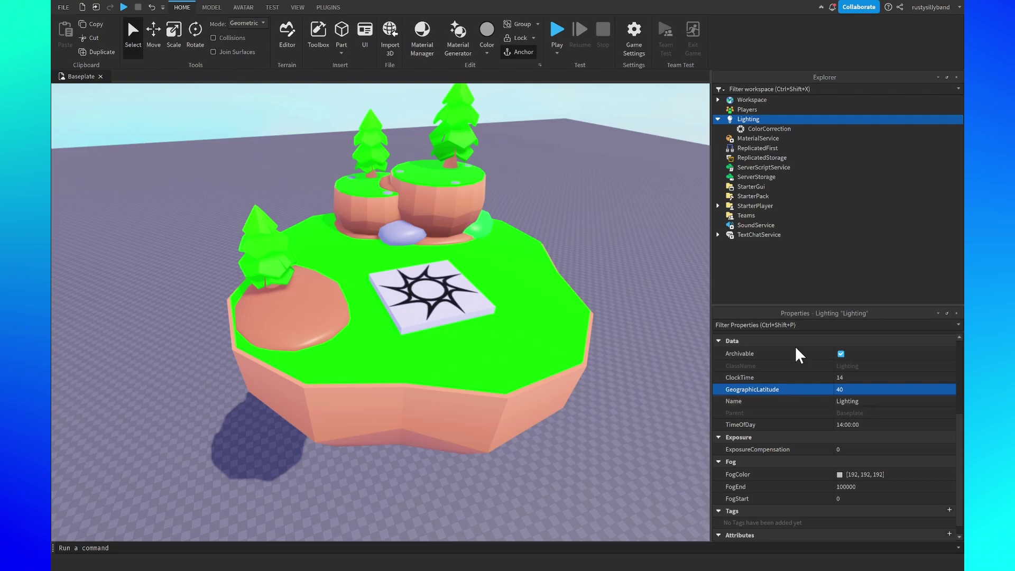
- Examine the island's shading and the shadow it casts on the baseplate from several angles
right_click_drag(541, 215, 540, 215)
key("w")
scroll(540, 215, "down", 3)
left_click(448, 208)
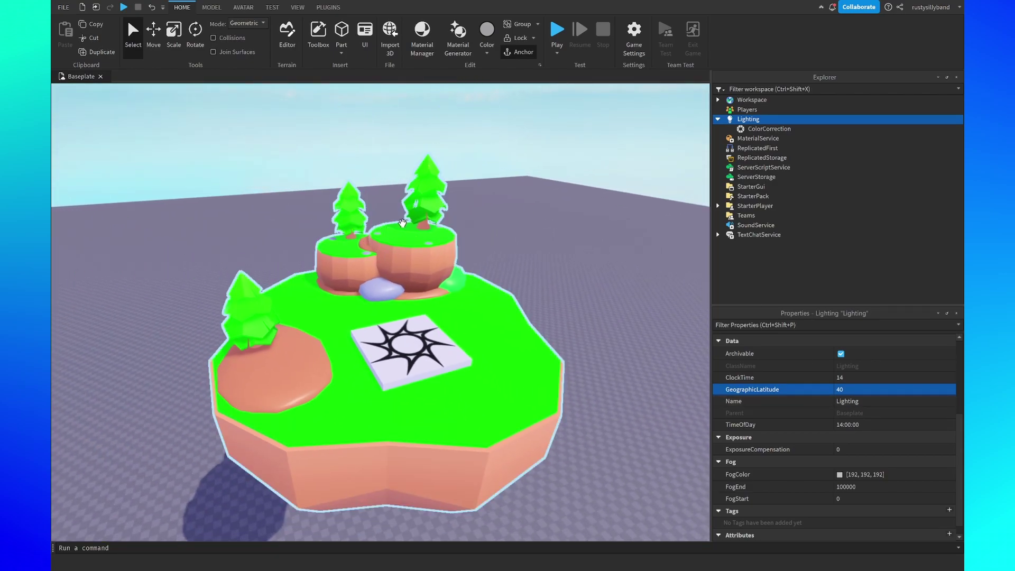
right_click_drag(287, 302, 258, 307)
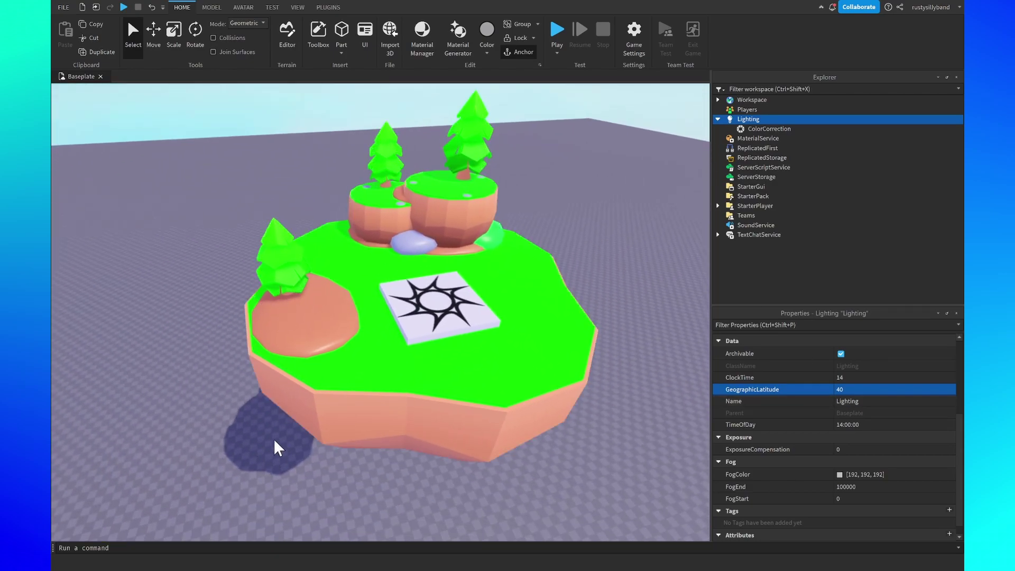
right_click_drag(274, 439, 469, 312)
right_click_drag(544, 232, 544, 288)
scroll(494, 280, "up", 1)
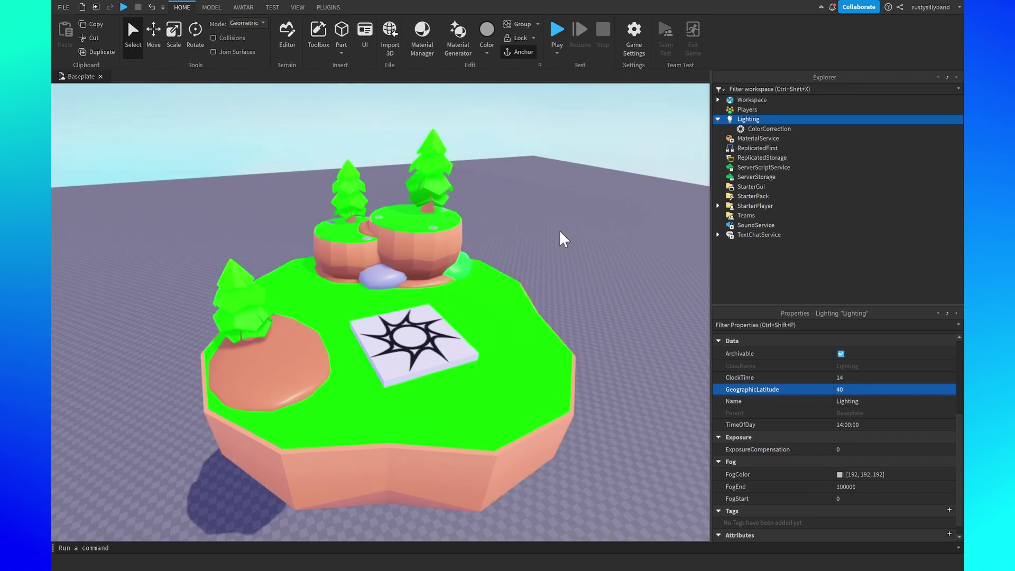
right_click_drag(557, 230, 557, 232)
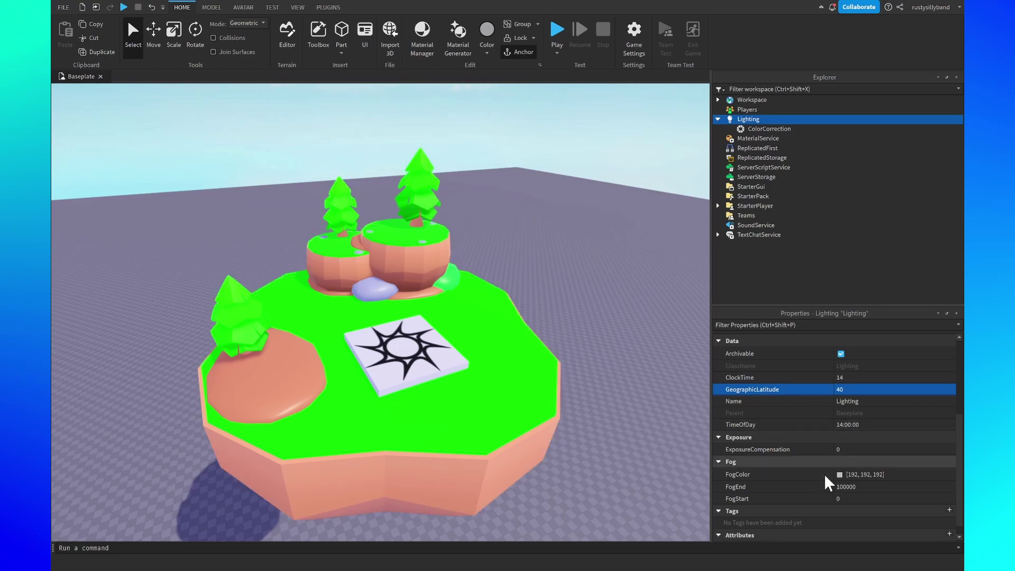
- Set the Lighting service's FogEnd to 2800 and inspect the fog toward the horizon
scroll(774, 483, "down", 1)
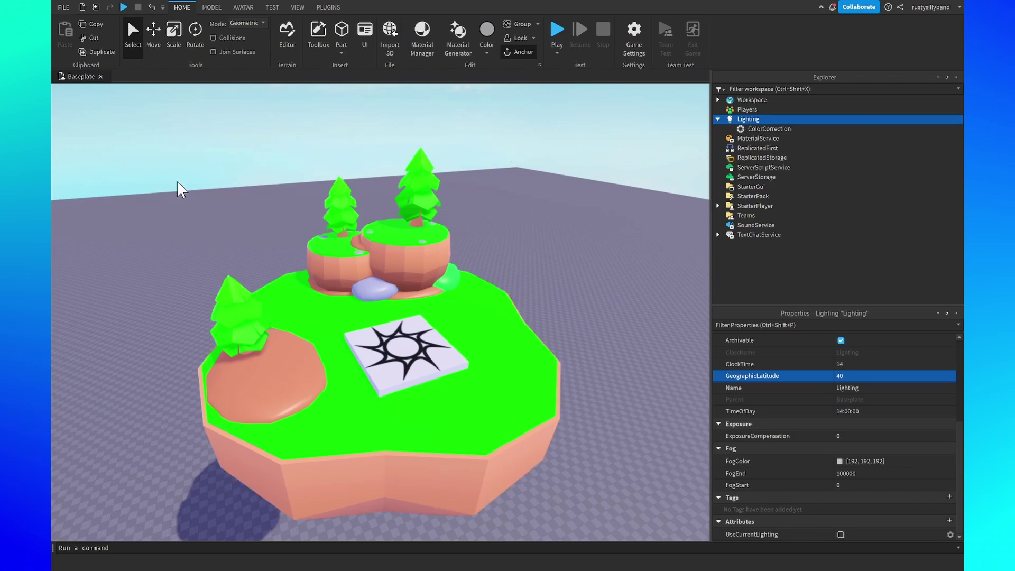
left_click(858, 473)
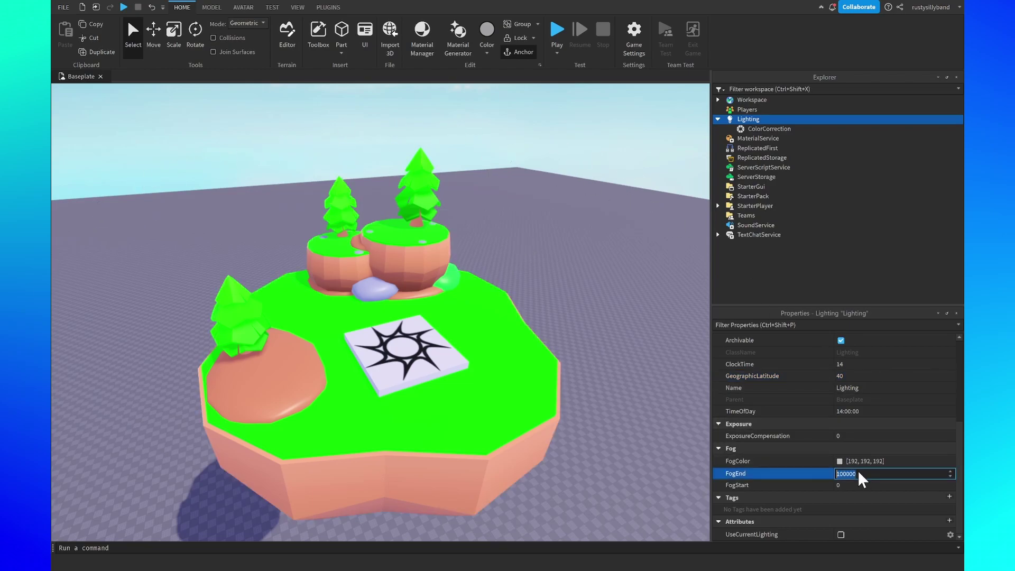
type("2500")
key("BackSpace")
key("BackSpace")
key("BackSpace")
key("BackSpace")
key("BackSpace")
key("BackSpace")
key("BackSpace")
key("BackSpace")
type("800")
key("Return")
right_click_drag(370, 181, 433, 213)
right_click_drag(560, 244, 506, 237)
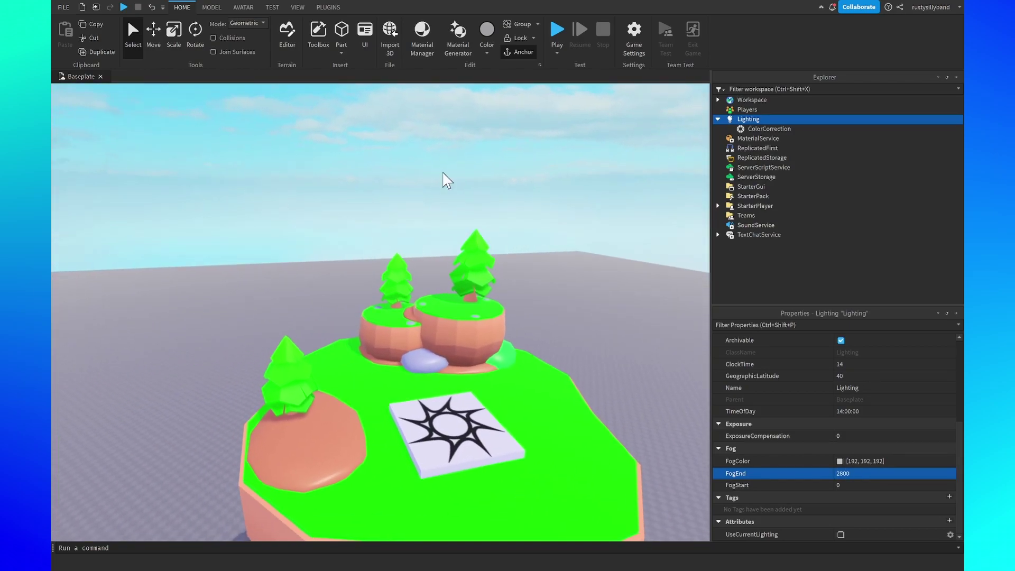
right_click_drag(429, 236, 448, 250)
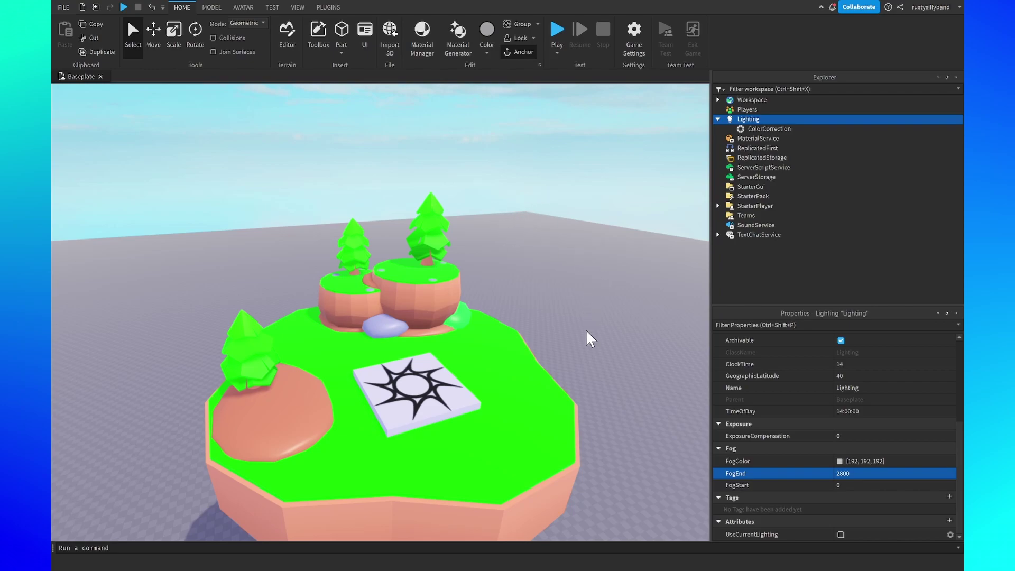
- Set the Lighting service's FogColor to 203, 173, 255
left_click(862, 463)
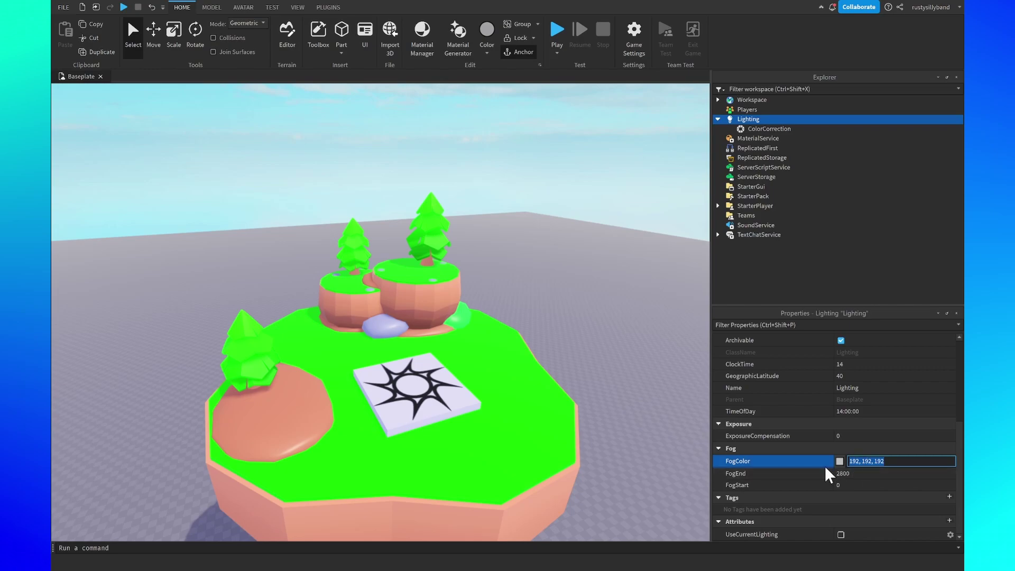
type("20")
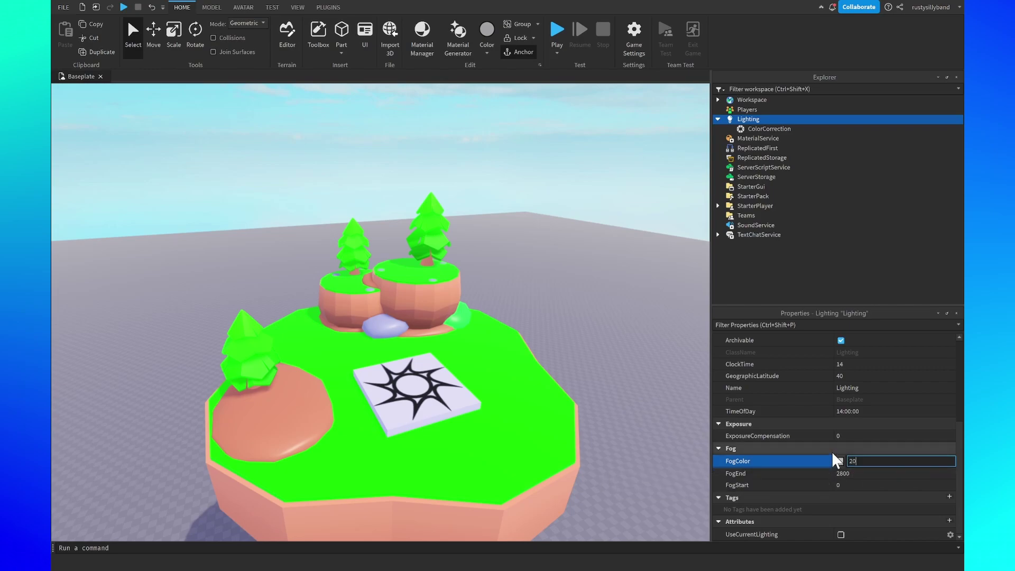
type("3, 173, 255")
key("Return")
- Examine how the colored fog tints the baseplate and the island at different distances
right_click_drag(635, 314, 425, 220)
right_click_drag(586, 236, 548, 268)
key("d")
key("a")
key("s")
key("w")
key("s")
key("s")
key("w")
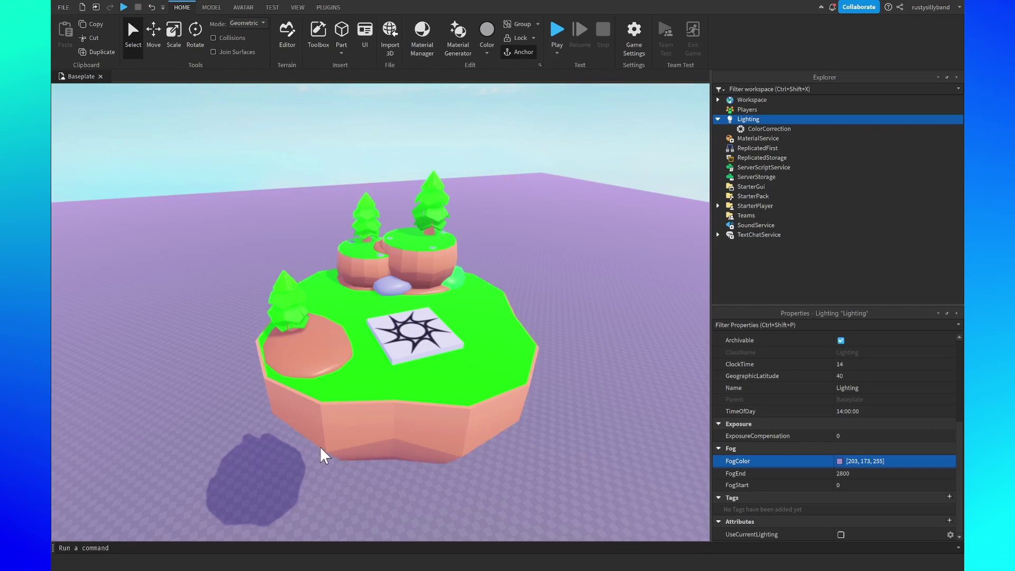
scroll(286, 308, "up", 2)
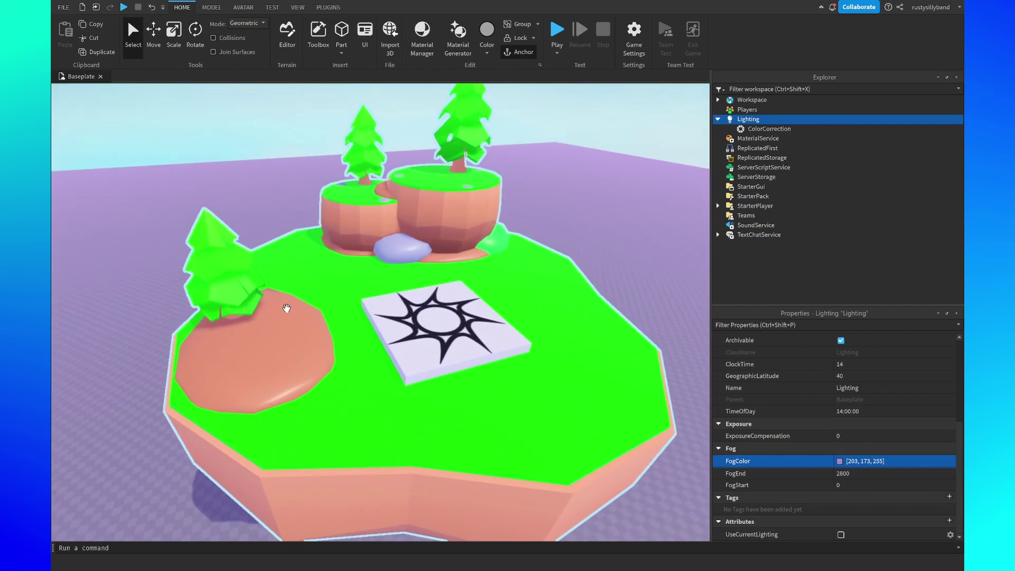
scroll(268, 172, "down", 5)
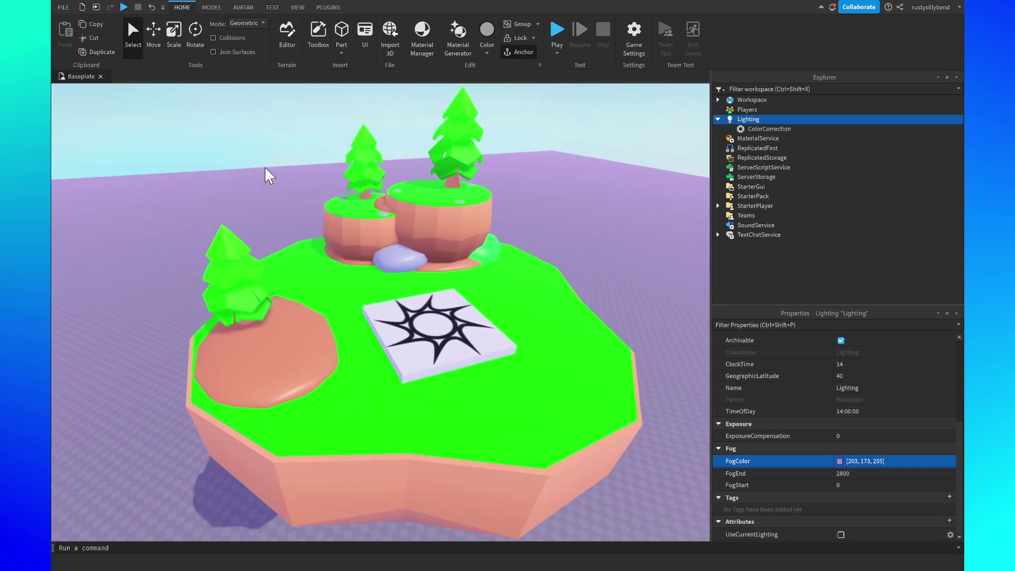
- Set the Lighting service's FogEnd to 2500
left_click(856, 474)
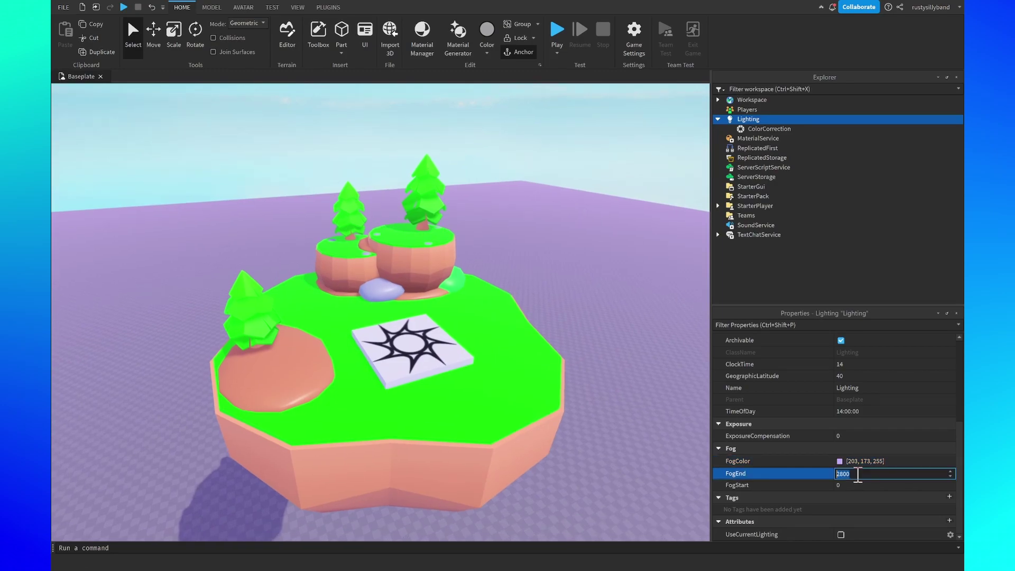
type("25")
key("Return")
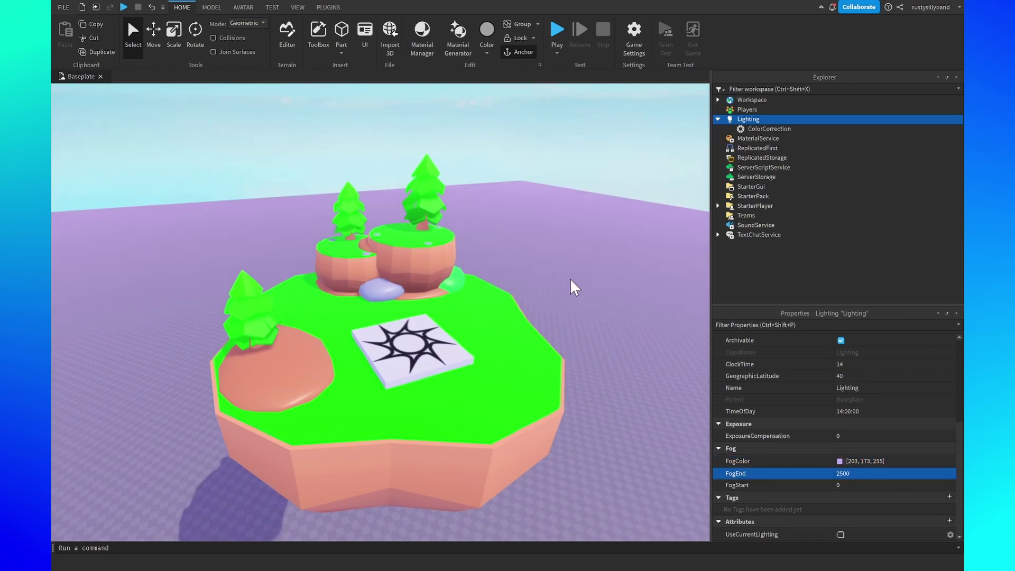
- Deselect the Lighting service and review the island with its fog and shadow from near and far
left_click(571, 279)
scroll(496, 295, "down", 3)
scroll(553, 267, "up", 2)
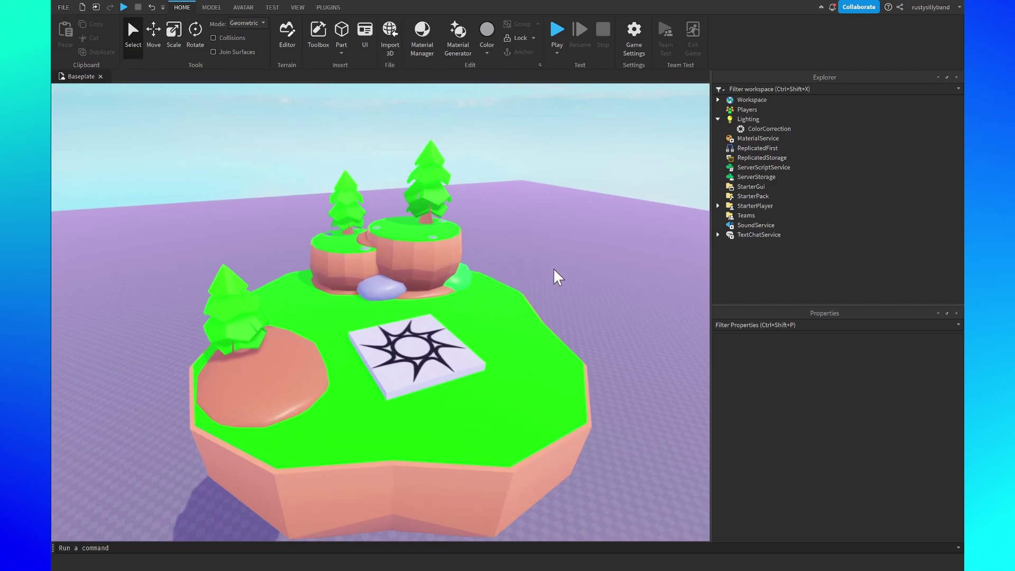
scroll(540, 259, "up", 3)
scroll(541, 261, "down", 5)
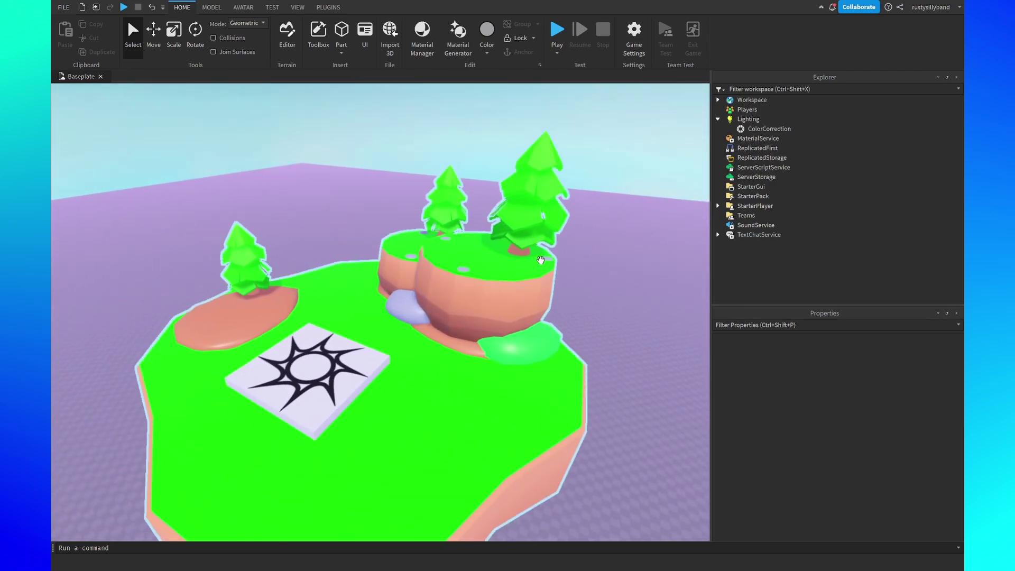
scroll(540, 259, "down", 3)
scroll(540, 260, "up", 2)
right_click_drag(541, 259, 555, 282)
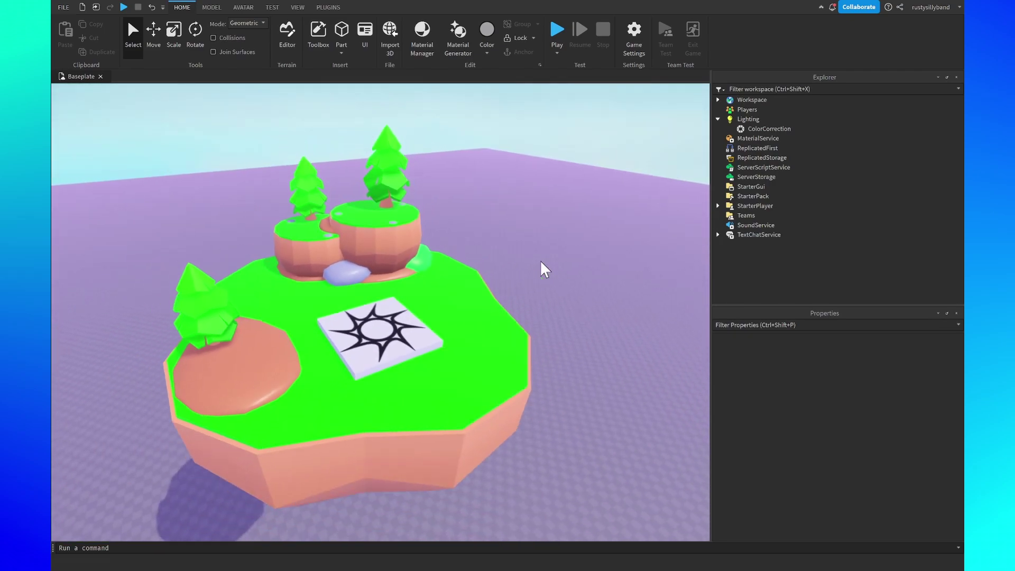
scroll(541, 259, "down", 4)
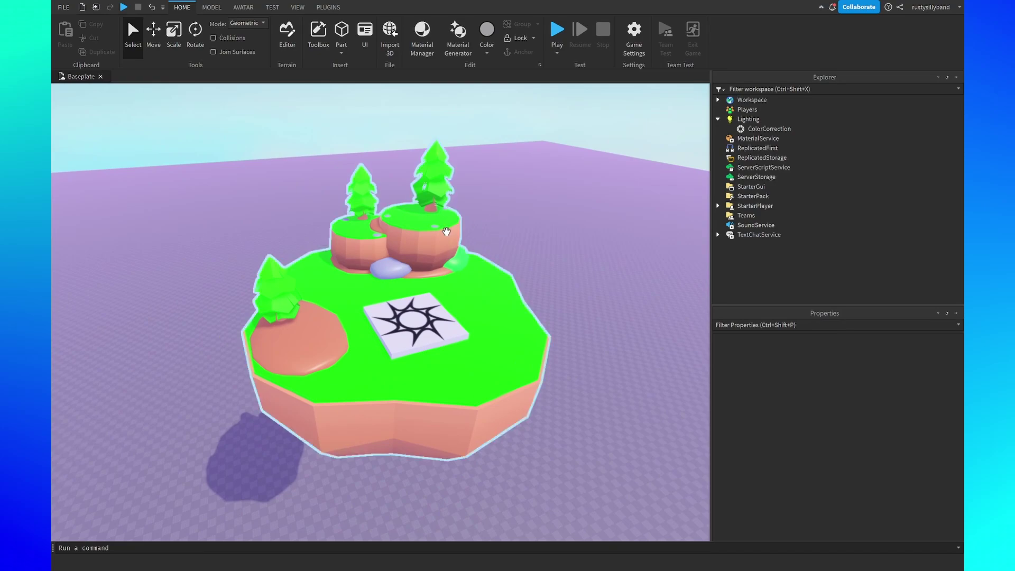
right_click_drag(450, 231, 473, 245)
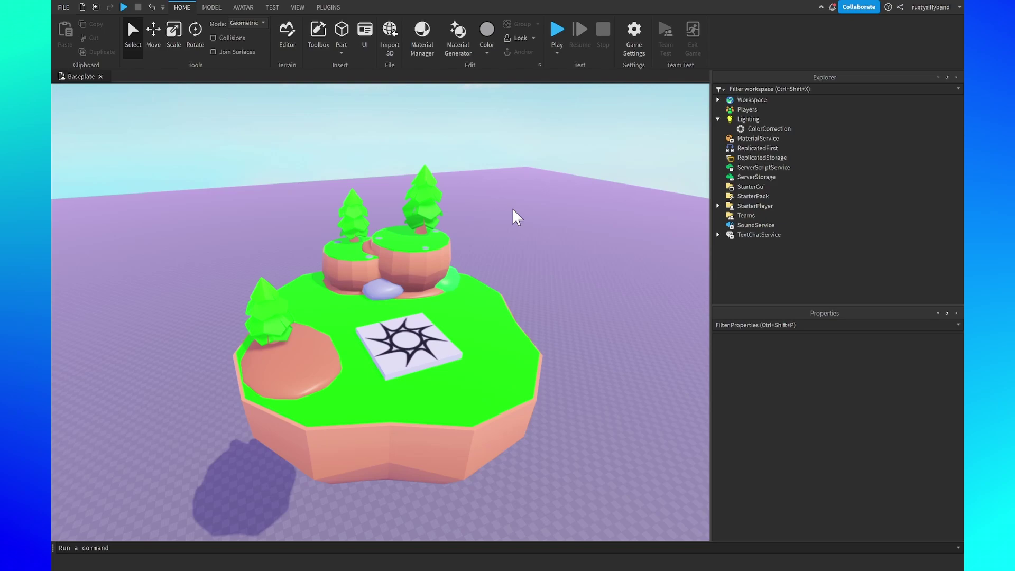
- Undo all the lighting and color correction changes and inspect the island under its original lighting
key("ctrl+z")
key("ctrl+z")
key("ctrl+z")
key("ctrl+z")
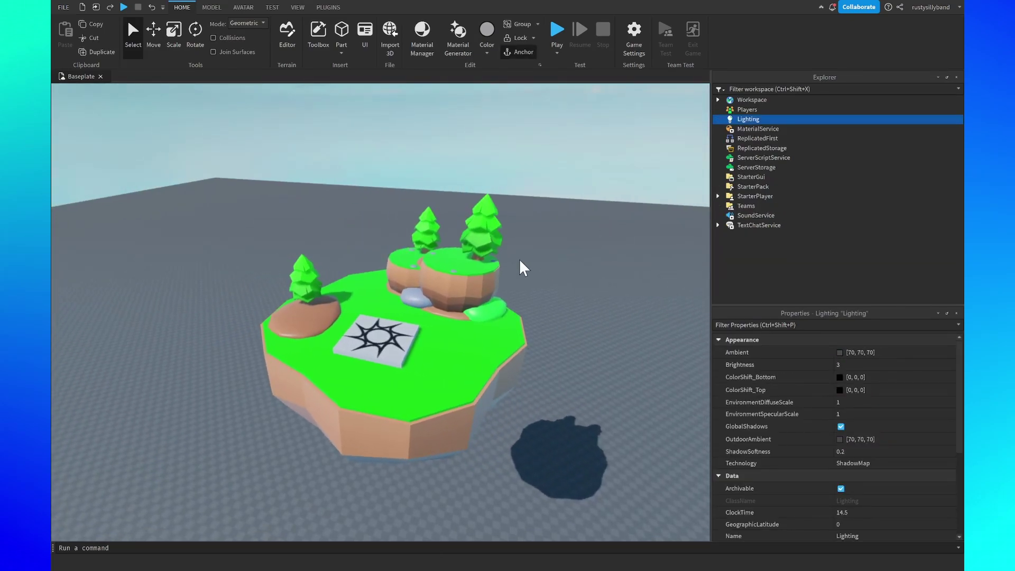
mouse_move(520, 259)
right_mouse_down()
mouse_move(454, 281)
mouse_move(502, 251)
right_mouse_up()
right_click_drag(404, 270, 352, 280)
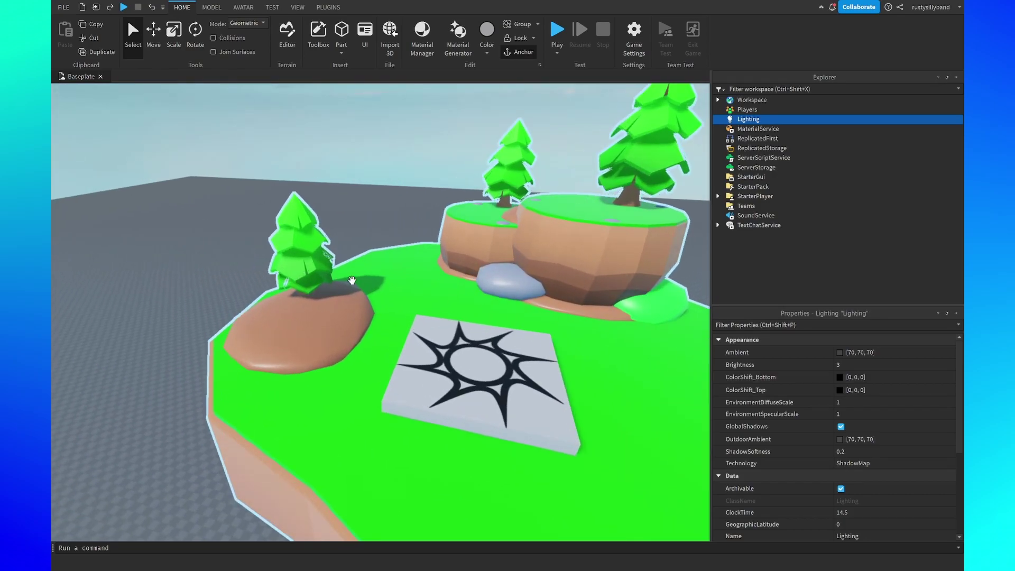
scroll(352, 280, "down", 10)
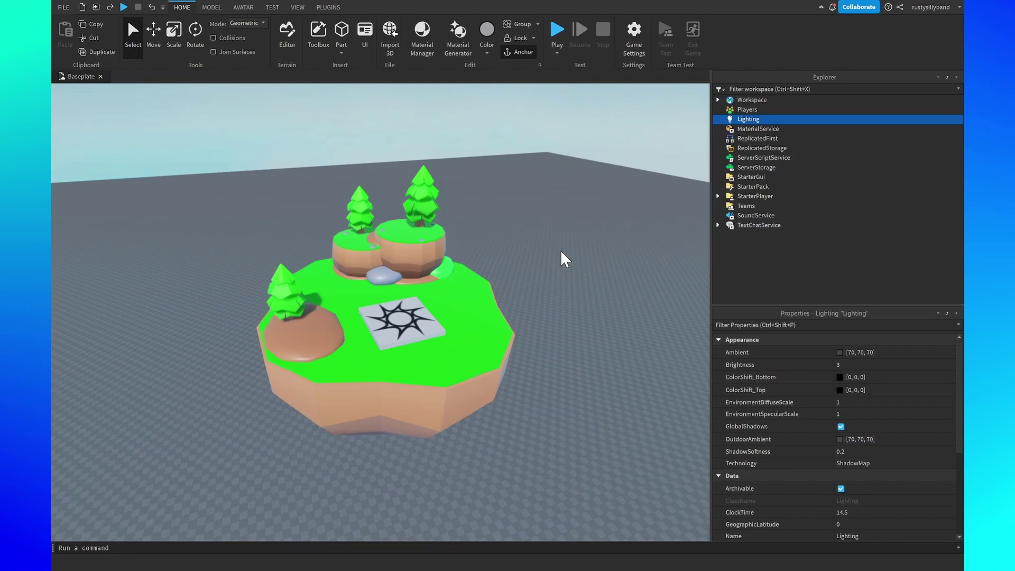
scroll(561, 252, "up", 1)
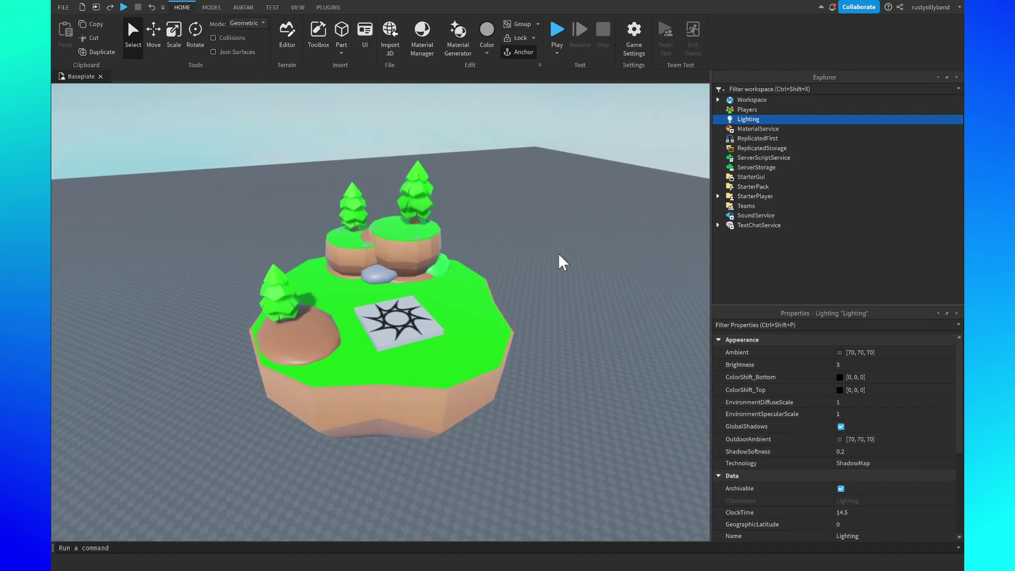
- Redo all the undone lighting, color correction and fog changes to compare the island with its original look
key("ctrl+y")
key("ctrl+y")
key("ctrl+y")
key("ctrl+y")
key("ctrl+y")
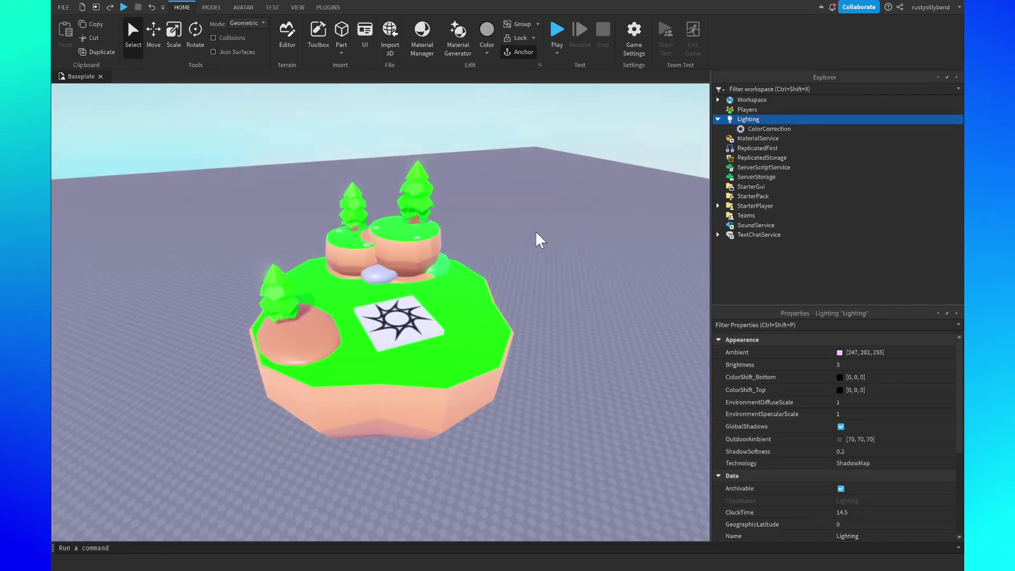
key("ctrl+y")
key("ctrl+y")
key("ctrl+y")
key("ctrl+y")
key("ctrl+y")
key("ctrl+y")
key("ctrl+y")
key("ctrl+y")
key("ctrl+y")
key("ctrl+y")
key("ctrl+y")
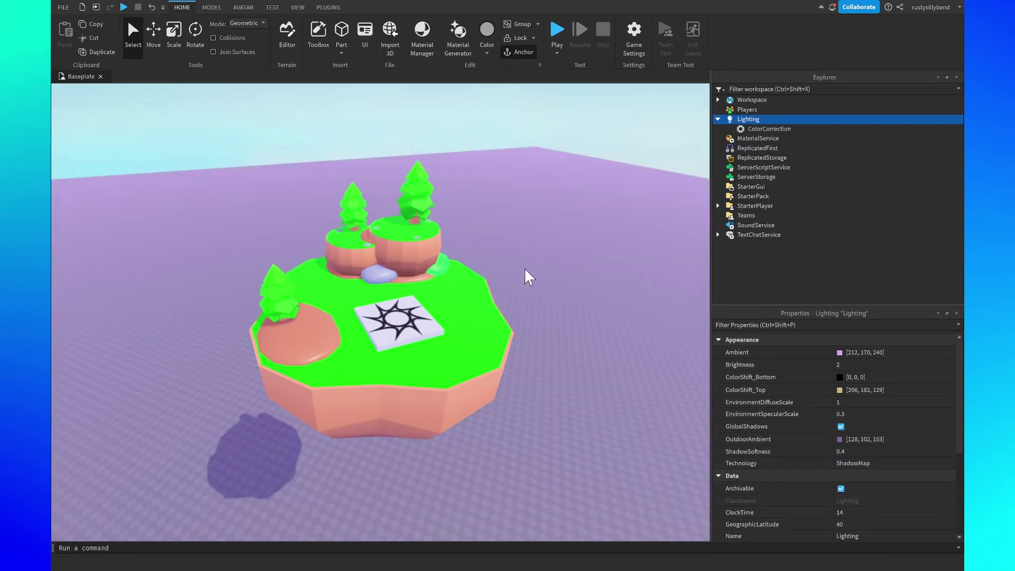
- Deselect the Lighting service and examine the island's final colors, shadow and fog from close up and farther away
scroll(528, 253, "up", 5)
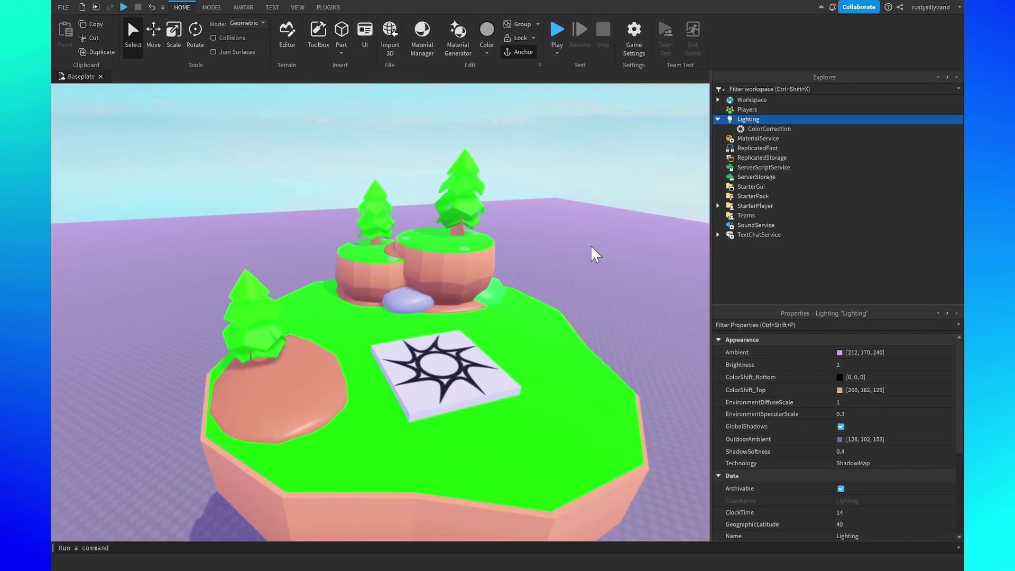
left_click(592, 246)
scroll(577, 250, "down", 3)
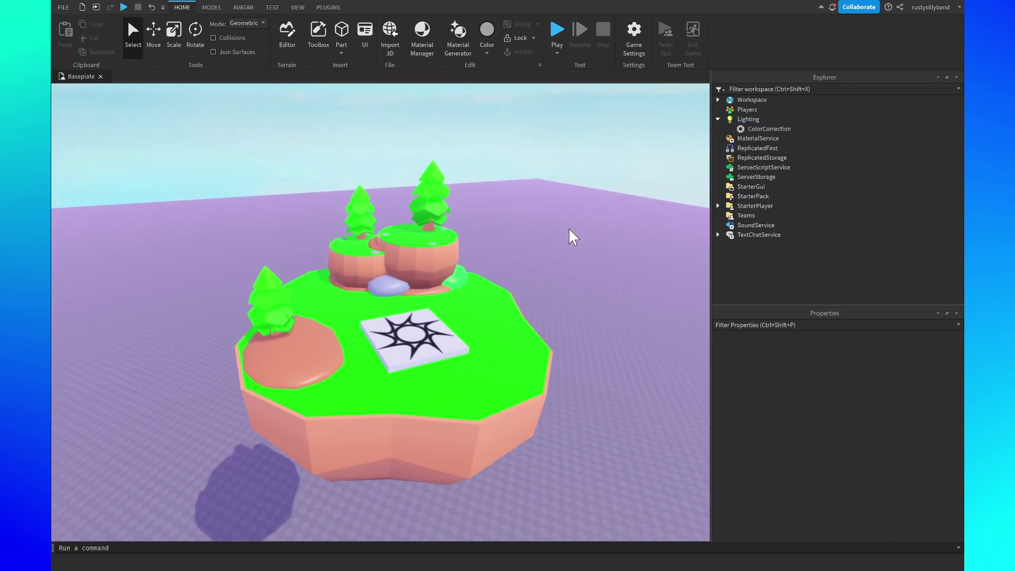
right_click_drag(550, 233, 550, 234)
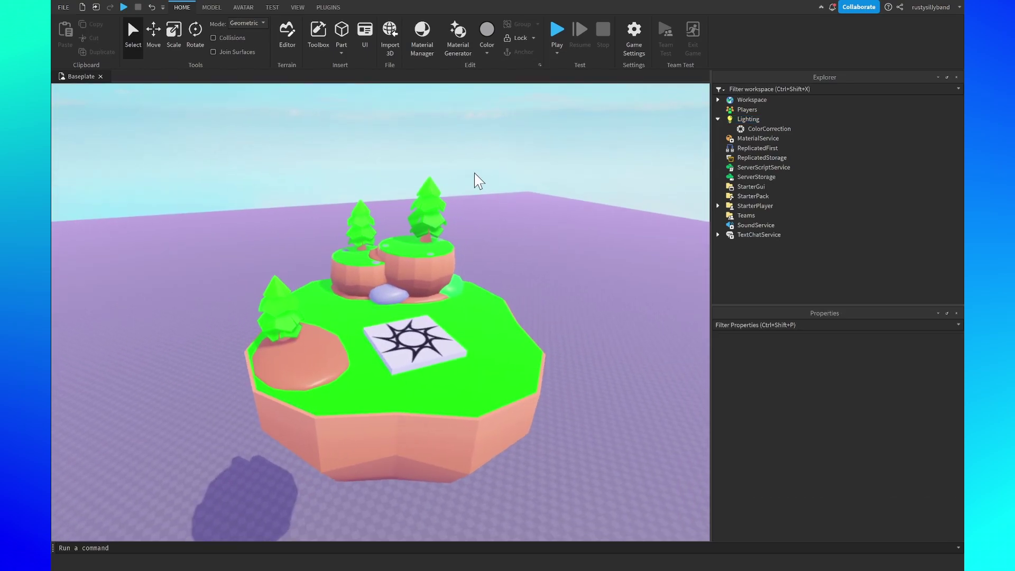
right_click_drag(390, 167, 390, 167)
scroll(487, 268, "down", 3)
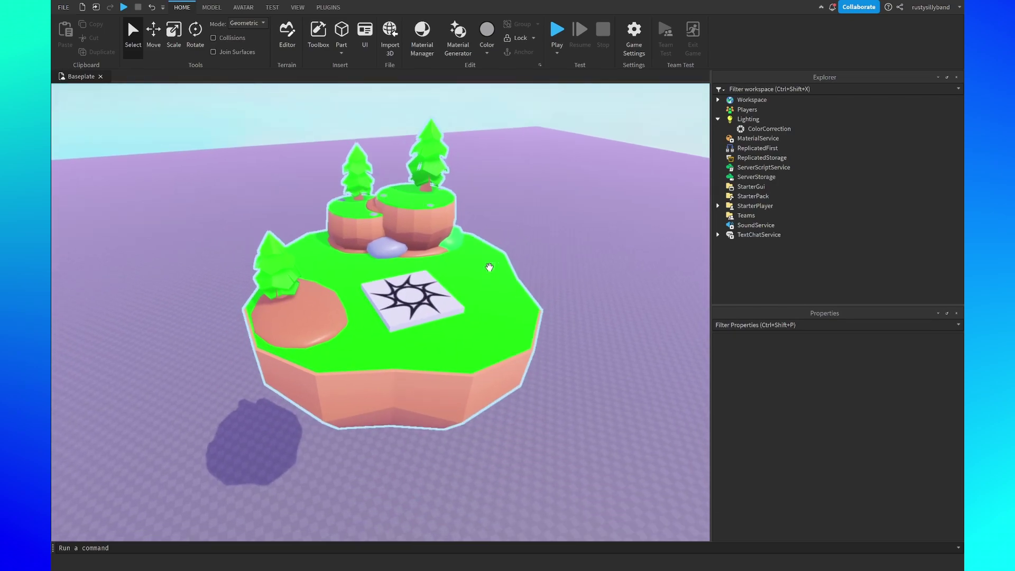
scroll(511, 259, "up", 2)
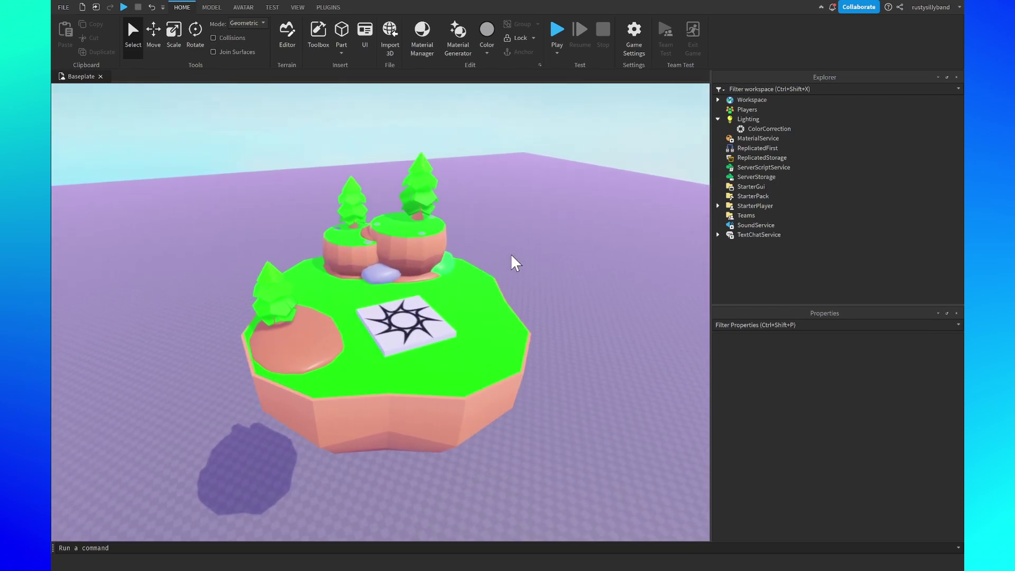
scroll(511, 255, "up", 3)
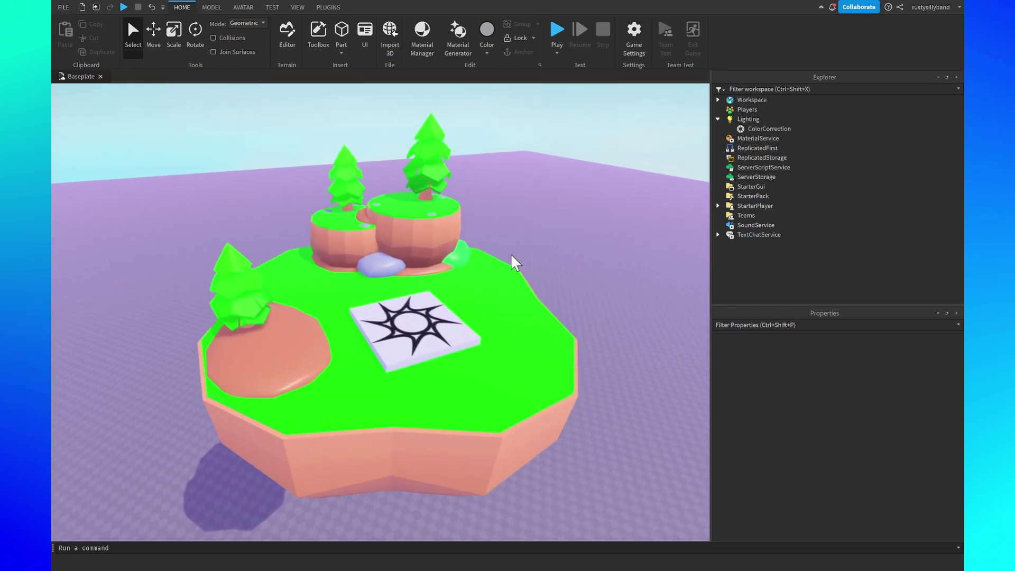
scroll(512, 254, "down", 3)
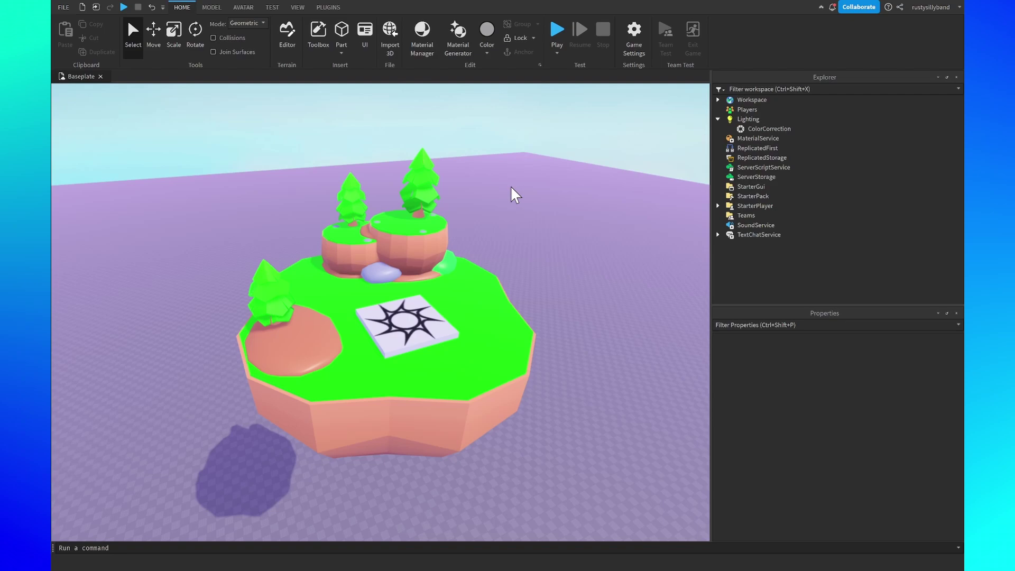
scroll(408, 303, "up", 3)
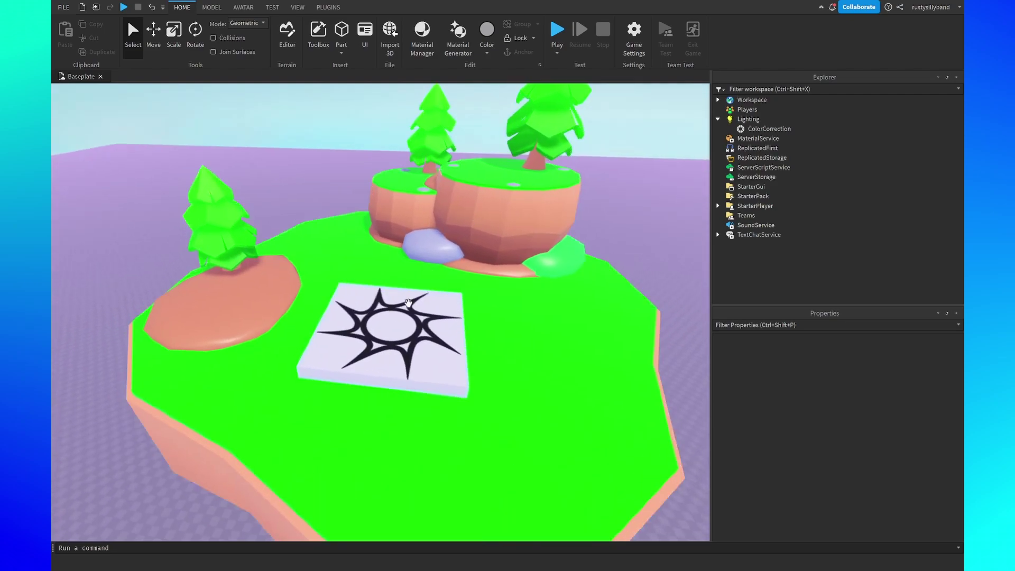
scroll(408, 303, "down", 5)
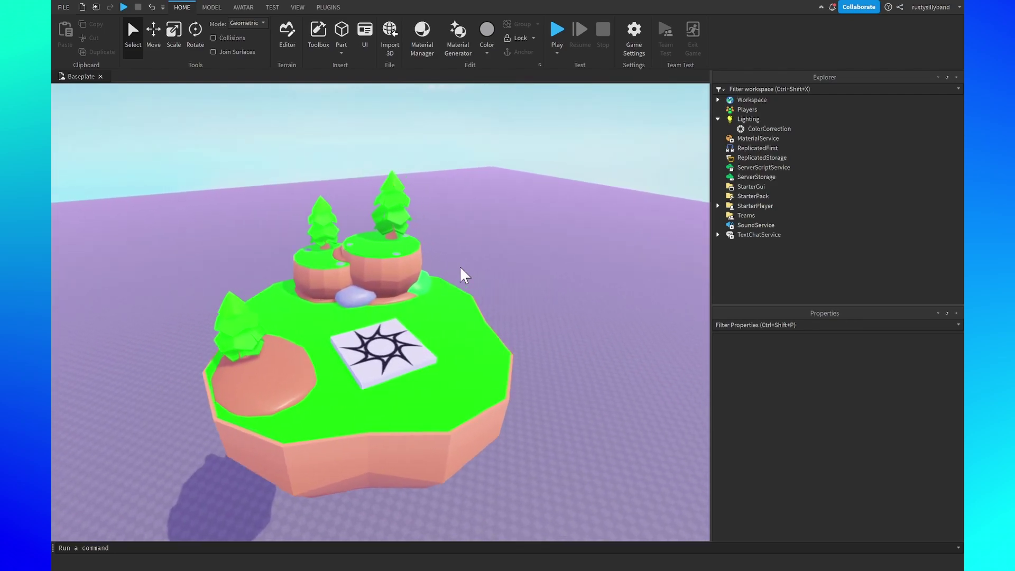
scroll(460, 268, "down", 2)
right_click_drag(460, 269, 493, 245)
key("a")
scroll(493, 246, "down", 2)
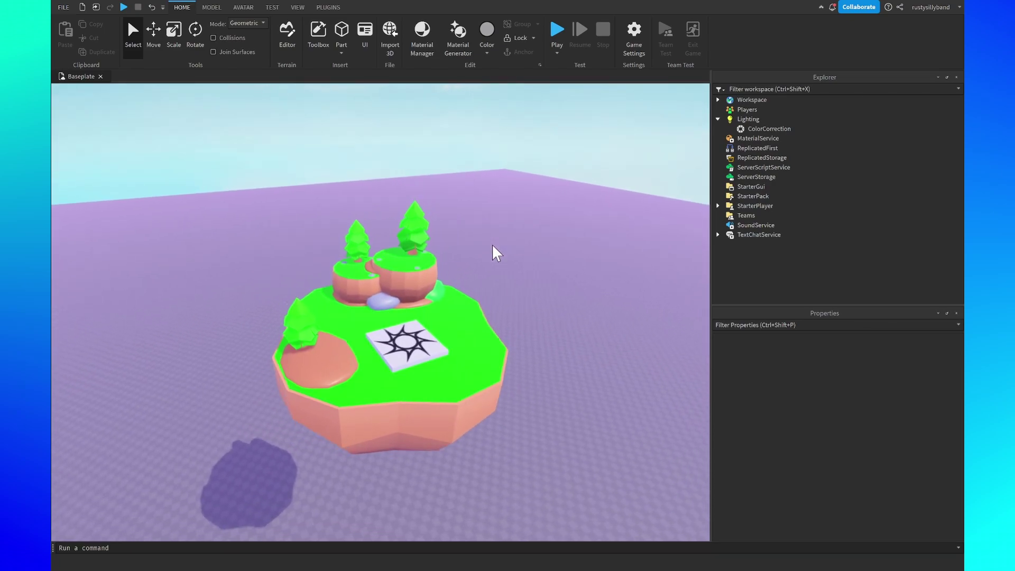